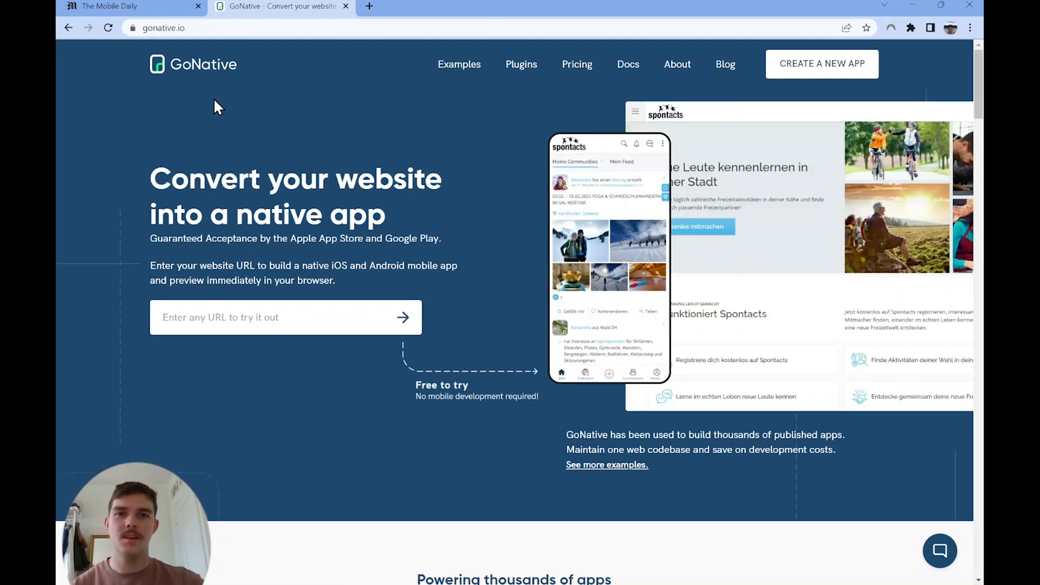
Step: Preview The Mobile Daily website in Samsung Galaxy A51/71 and iPad Air device emulation, and return to its normal desktop view
left_click(157, 7)
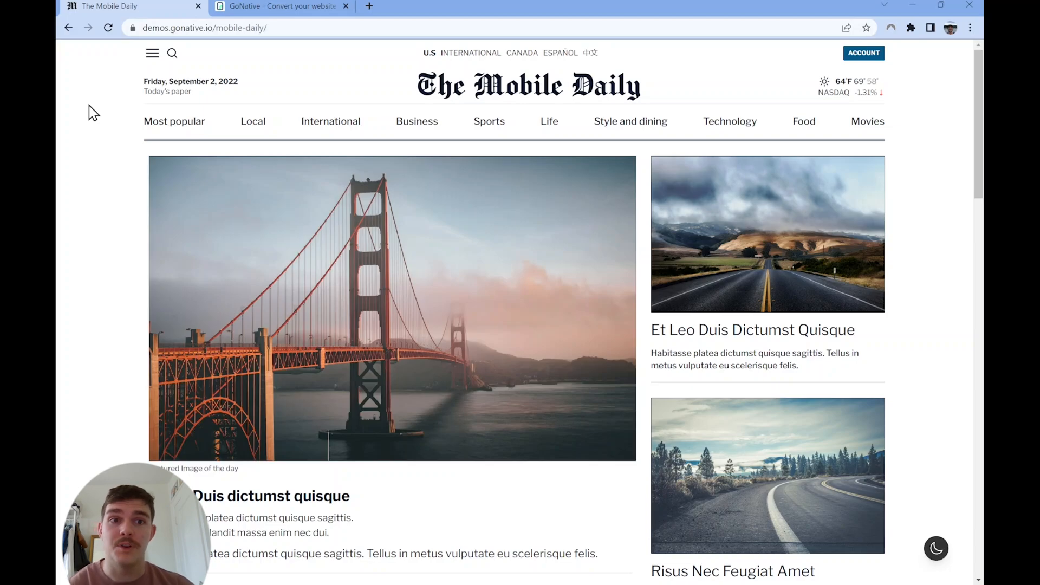
key("ctrl+shift+i")
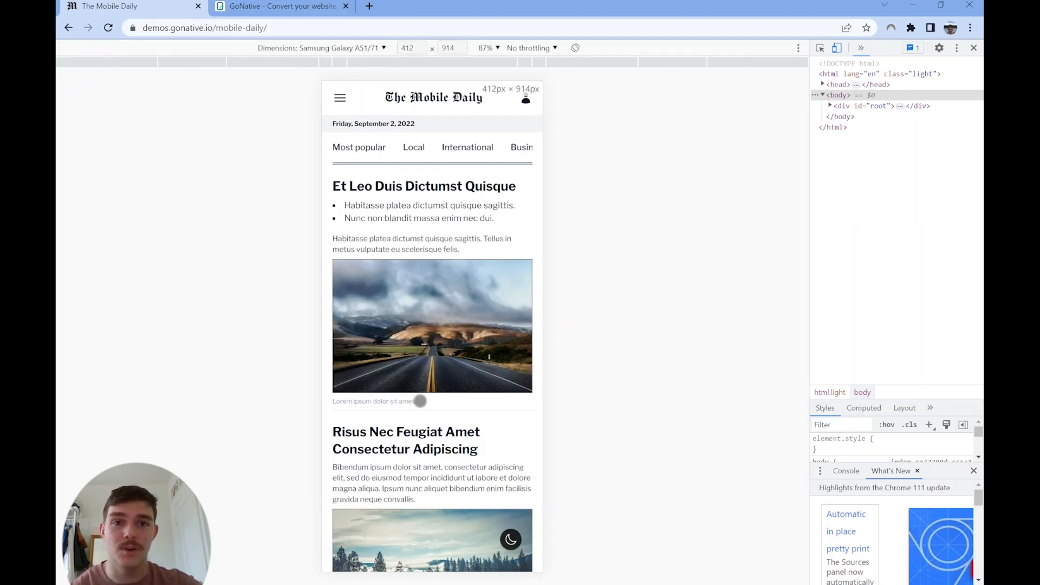
left_click_drag(420, 395, 455, 213)
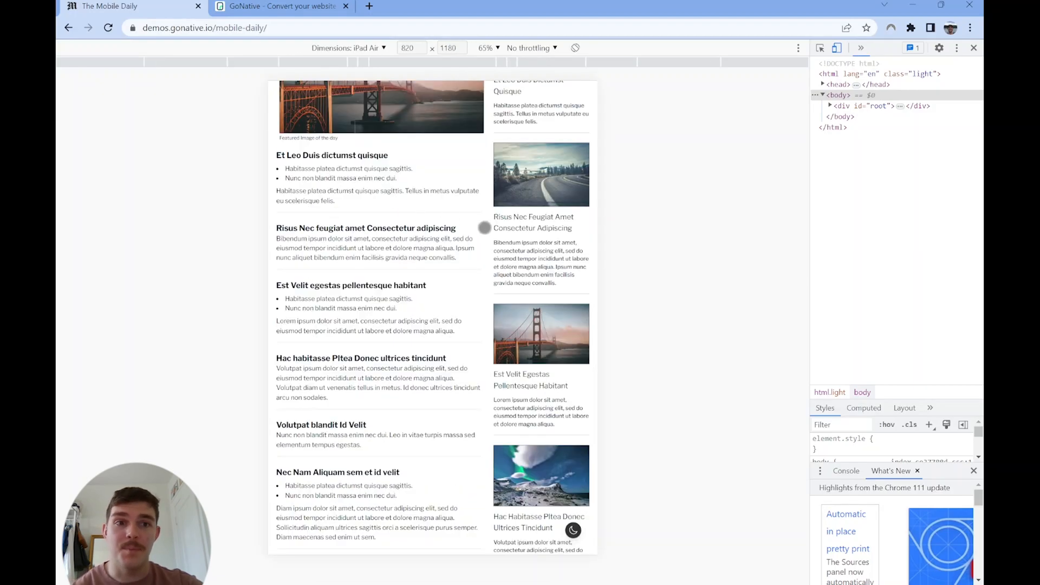
left_click_drag(485, 227, 492, 265)
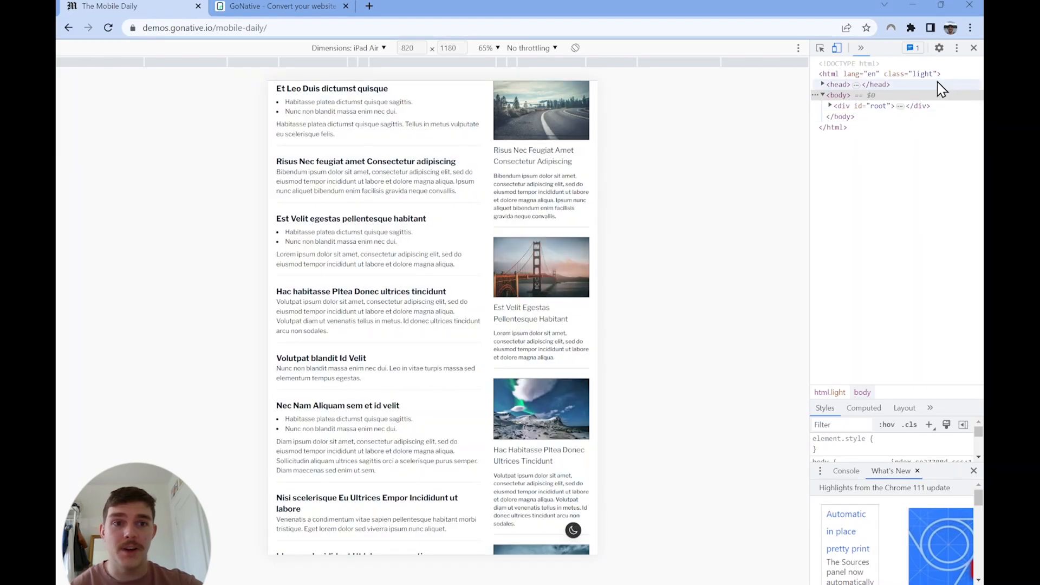
left_click(973, 48)
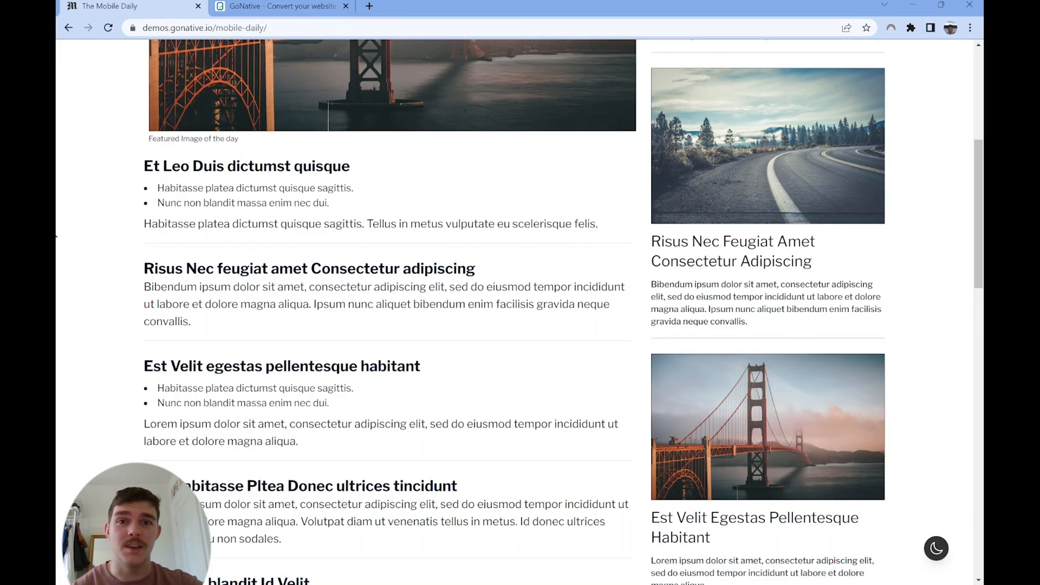
scroll(155, 226, "up", 6)
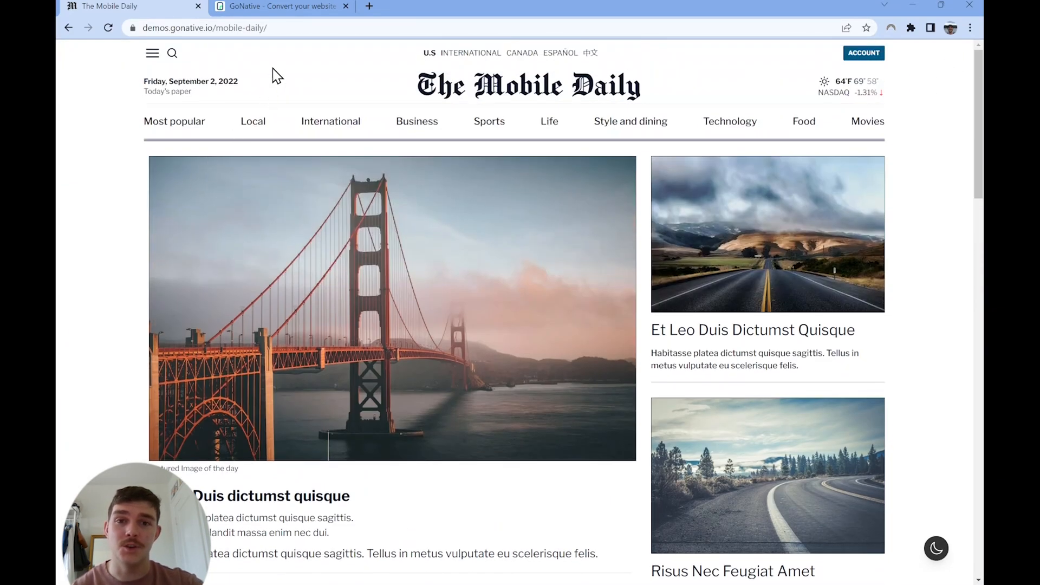
left_click(258, 29)
key("ctrl+c")
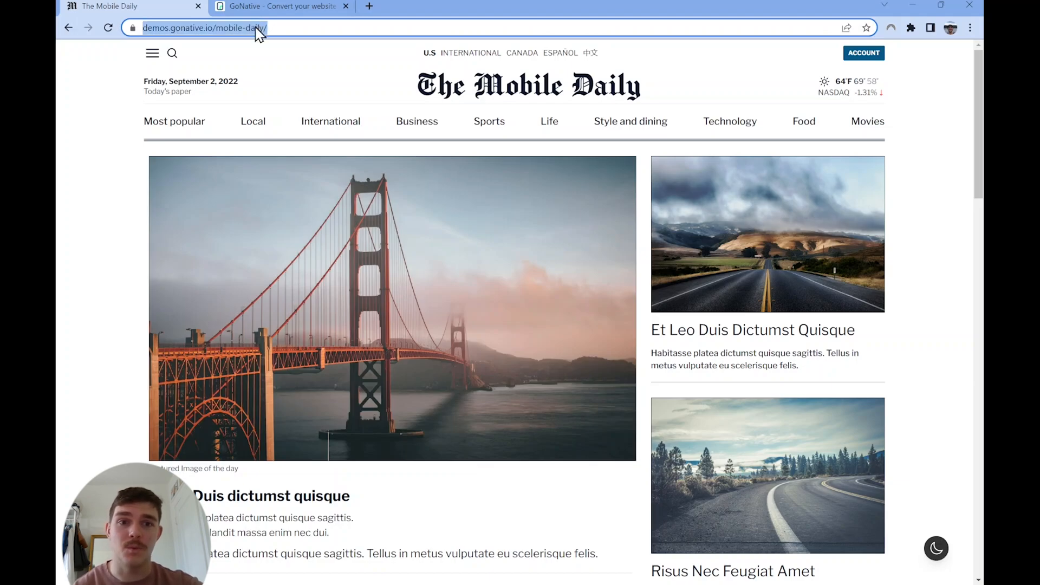
left_click(277, 7)
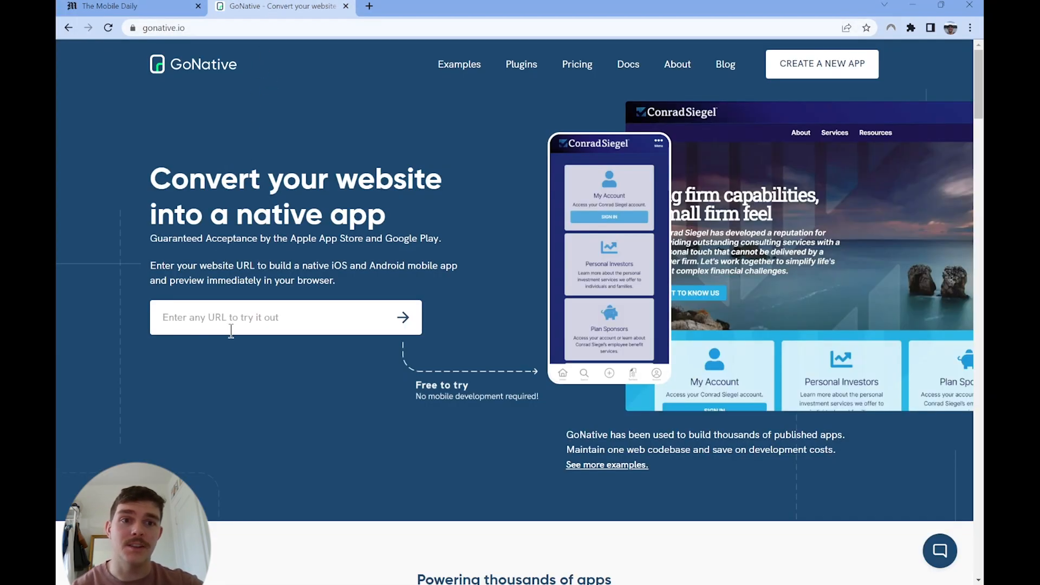
left_click(230, 320)
key("ctrl+v")
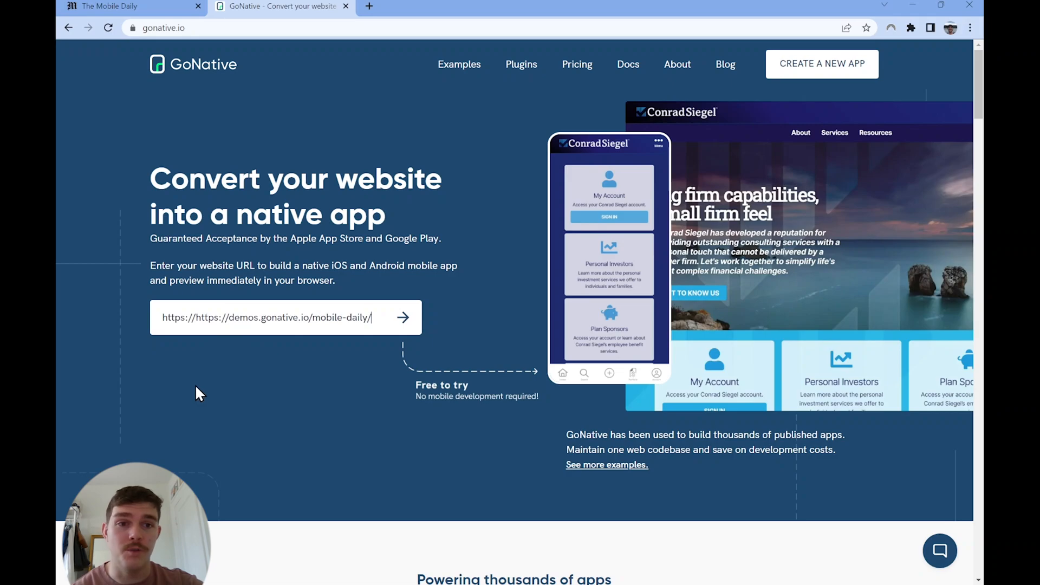
left_click(403, 327)
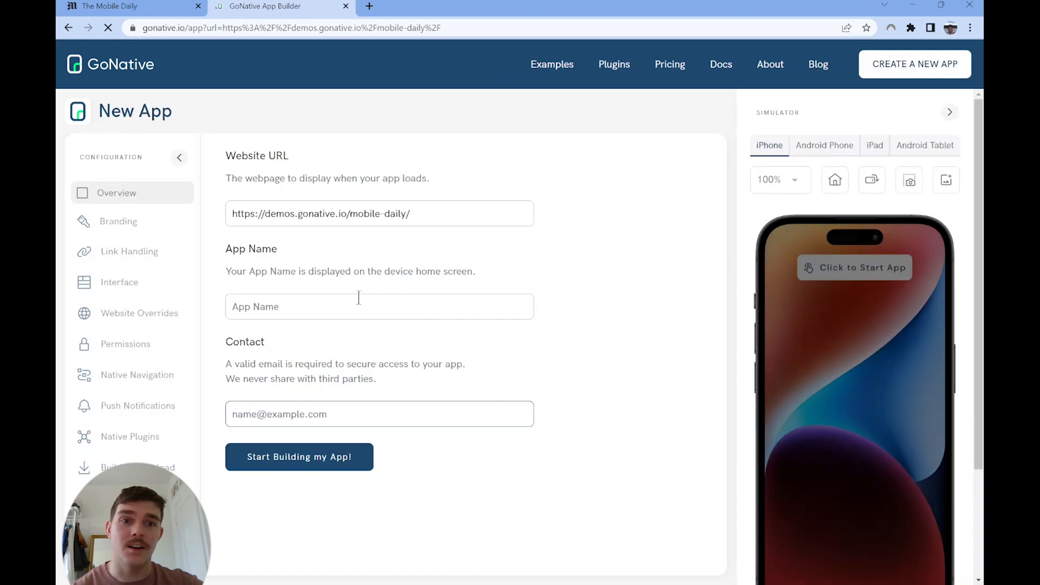
Step: Name the new app Mobile Daily, fill in the contact email and start building it
left_click(347, 303)
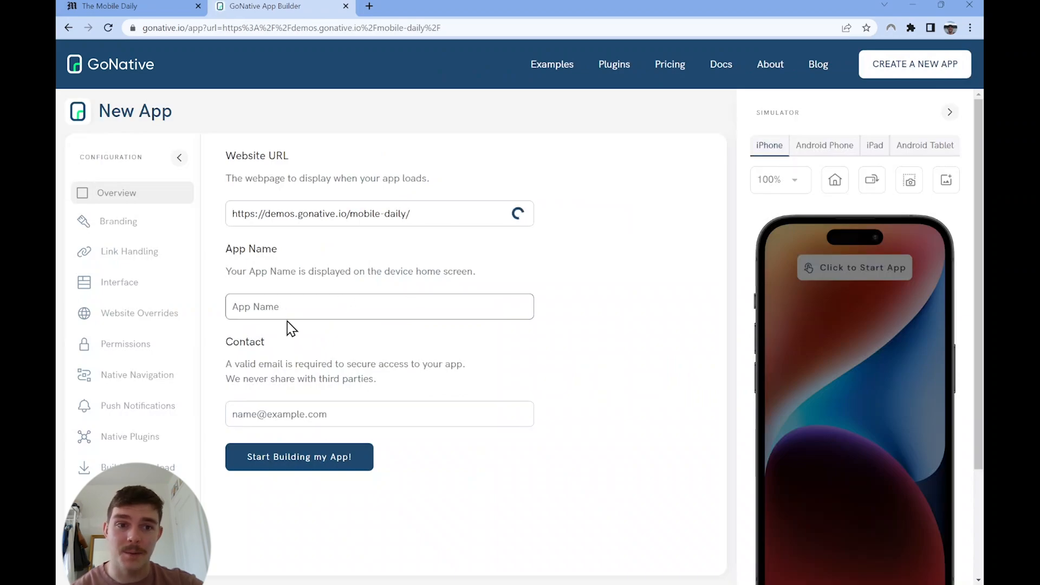
left_click(279, 413)
left_click(329, 458)
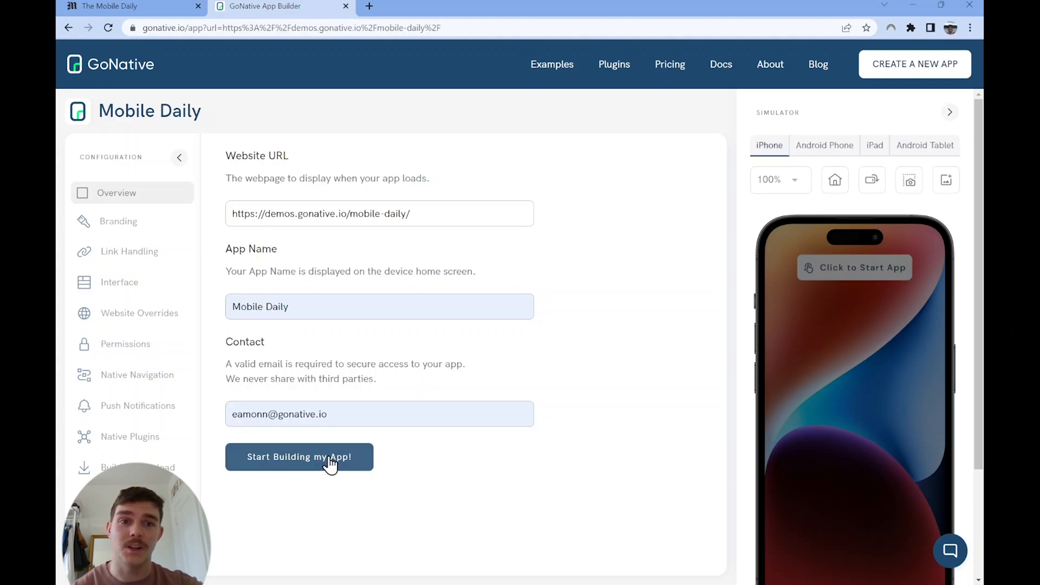
left_click(329, 460)
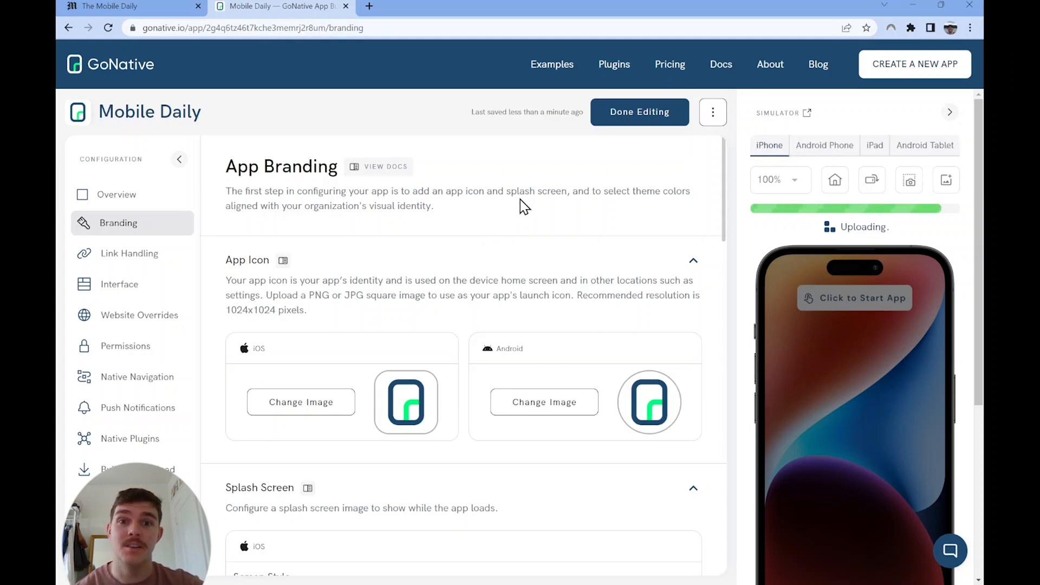
Step: View the app's management page outside the editor, and reopen the app for editing to review its overview settings
left_click(629, 120)
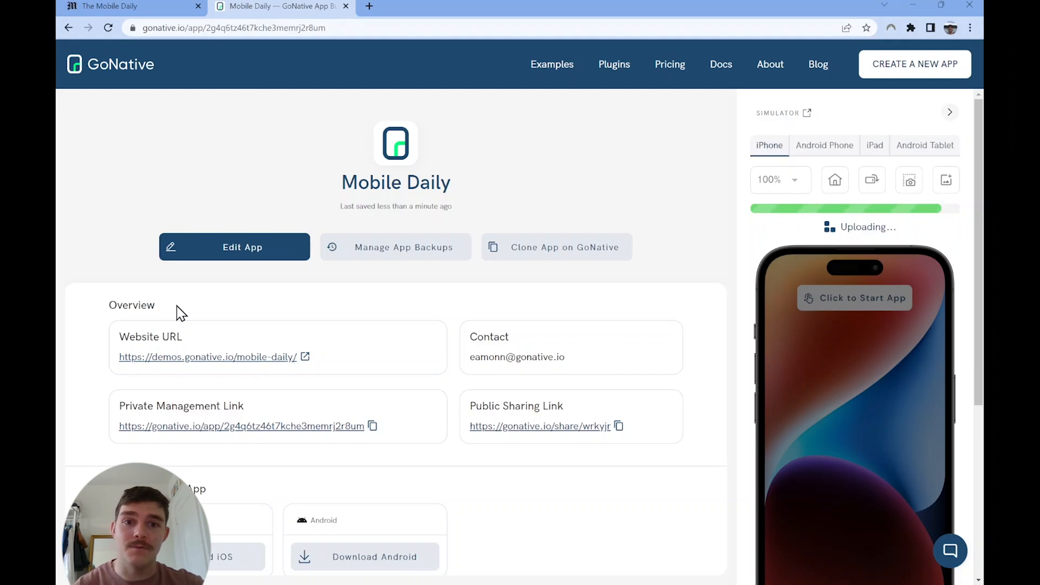
left_click(216, 242)
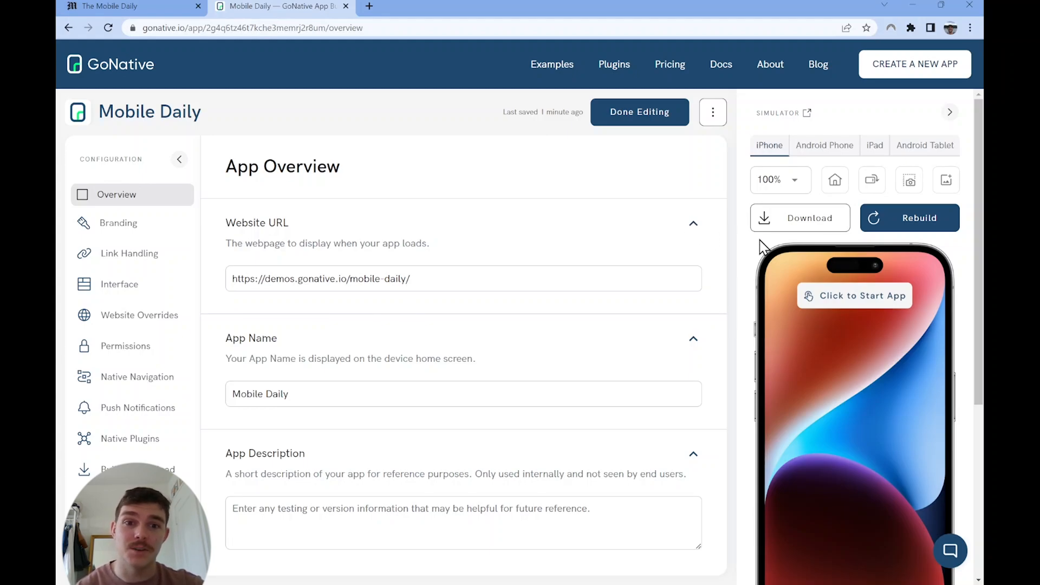
scroll(760, 245, "down", 2)
scroll(759, 248, "up", 2)
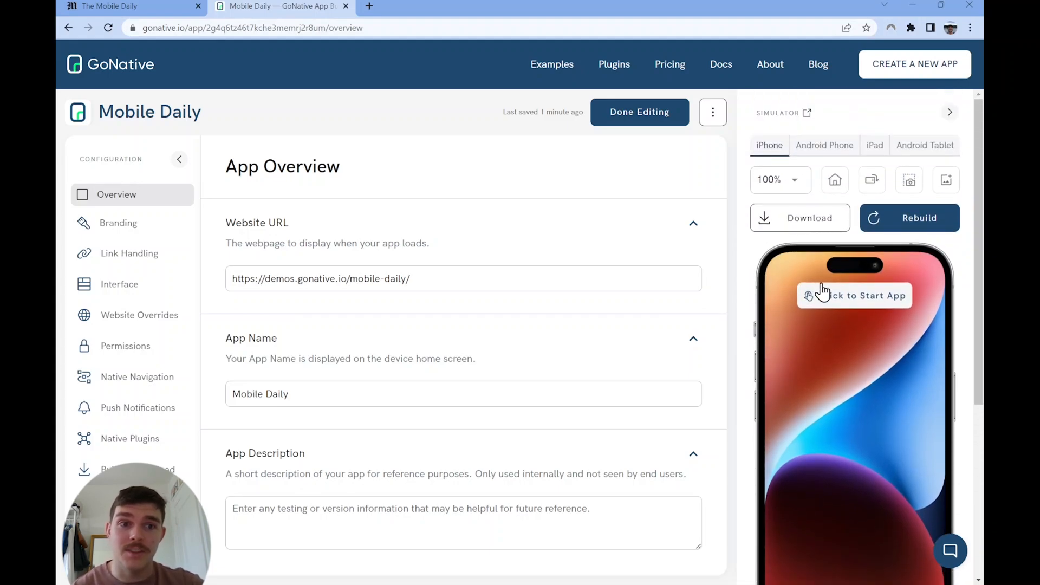
Step: Launch the app in the iPhone simulator and look through its front page
left_click(839, 297)
left_click(839, 321)
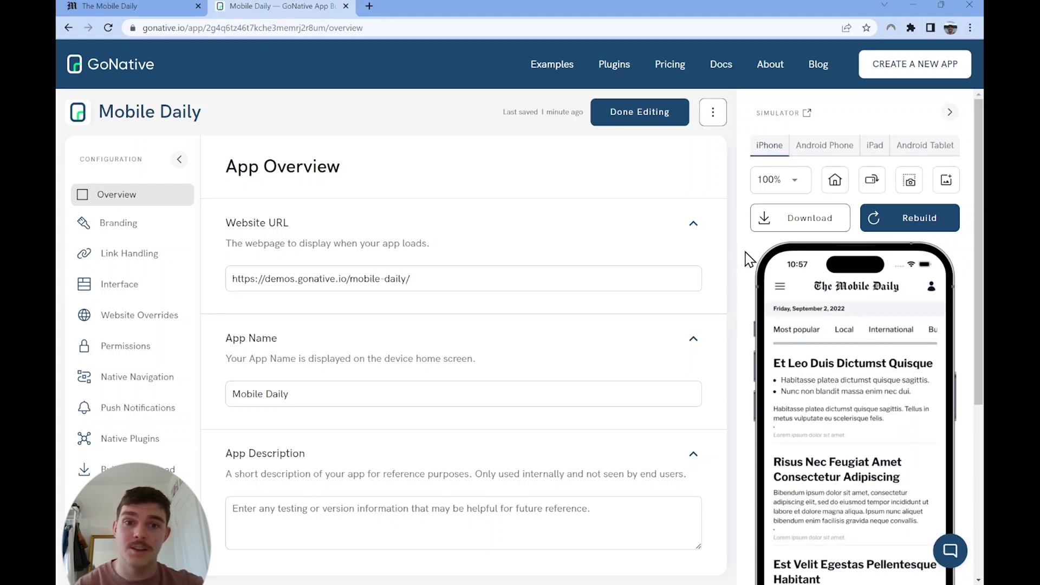
scroll(854, 345, "down", 5)
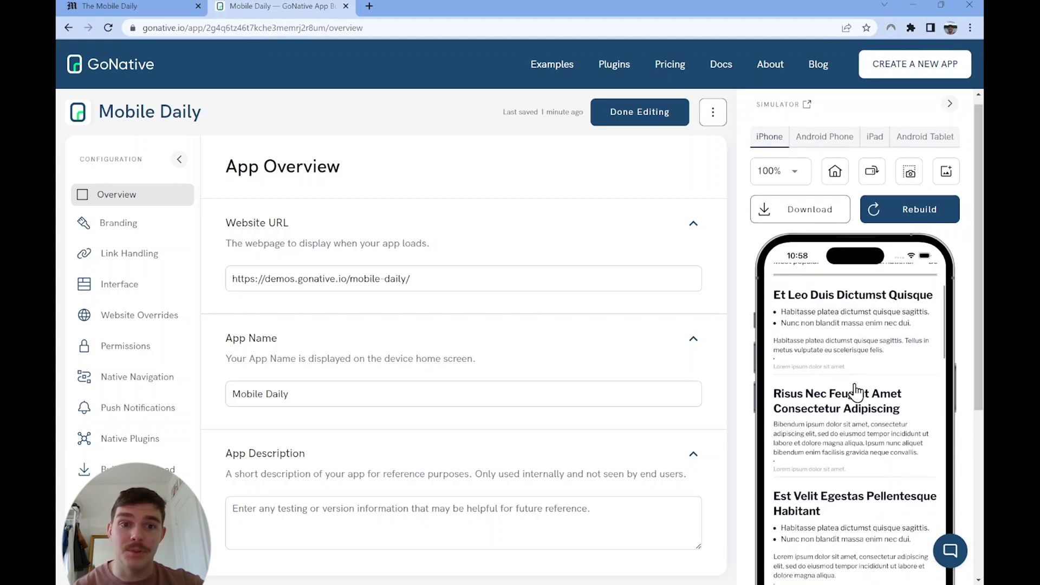
scroll(844, 379, "down", 3)
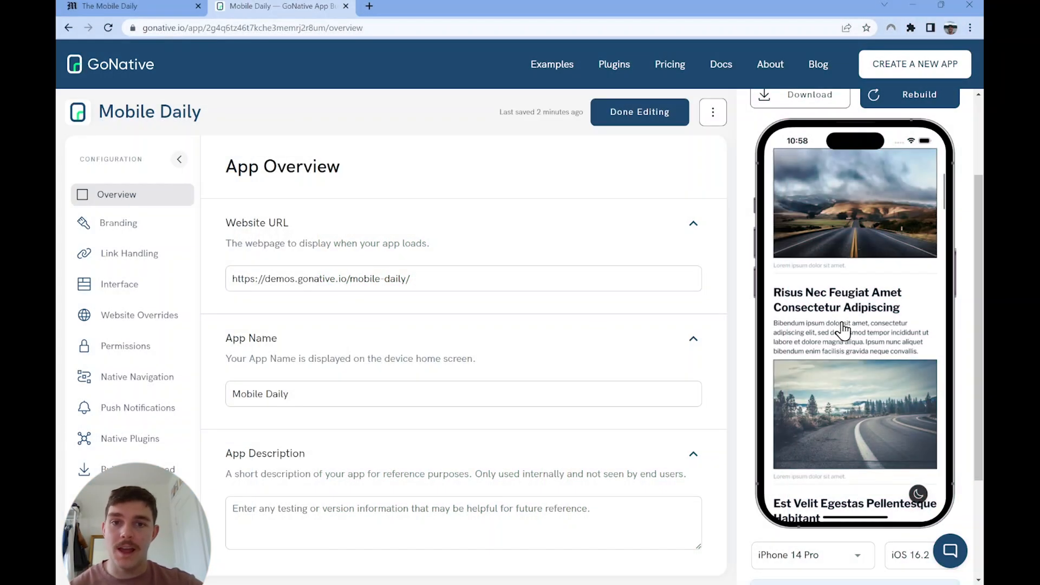
scroll(834, 423, "up", 3)
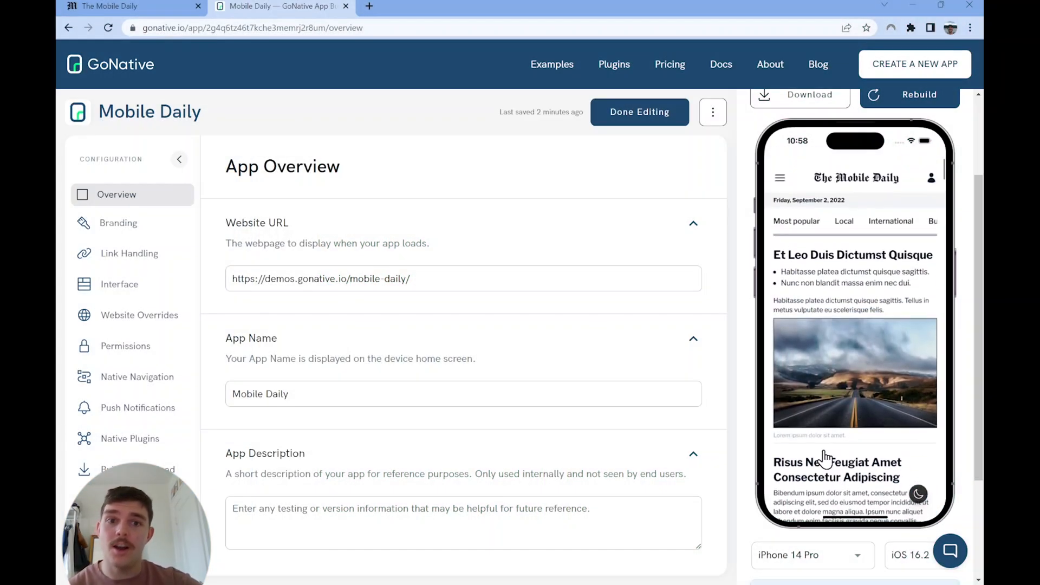
Step: Open the Sports section through the simulated app's site menu, look through it and return to the device home screen
left_click(780, 165)
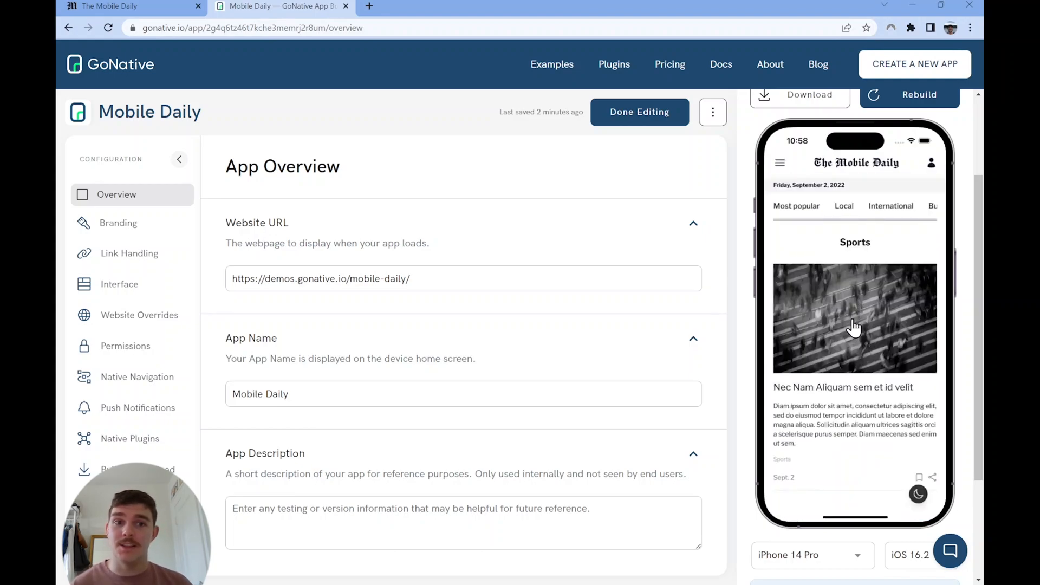
scroll(854, 239, "down", 3)
scroll(857, 292, "up", 3)
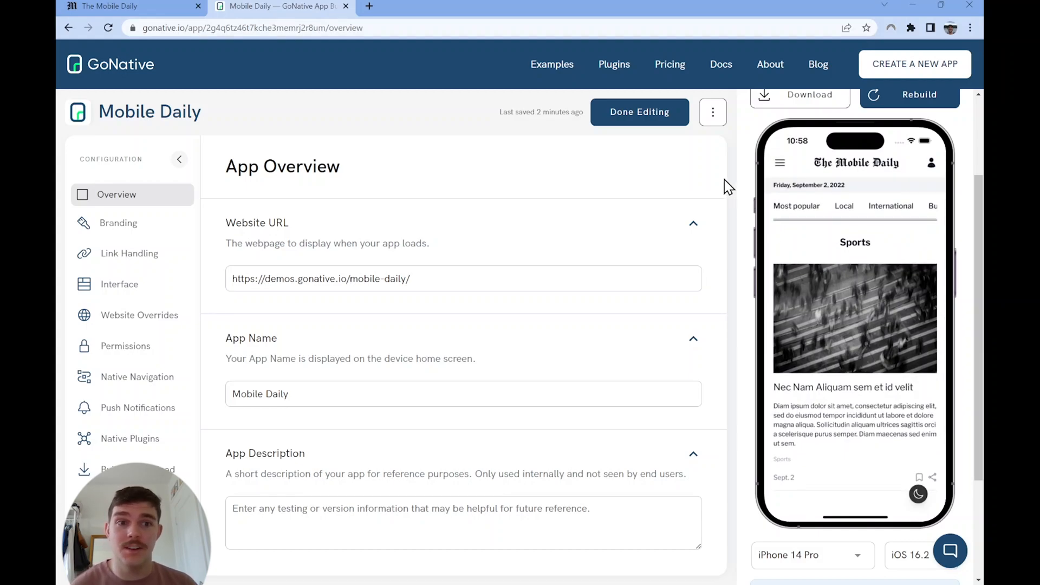
scroll(755, 172, "up", 2)
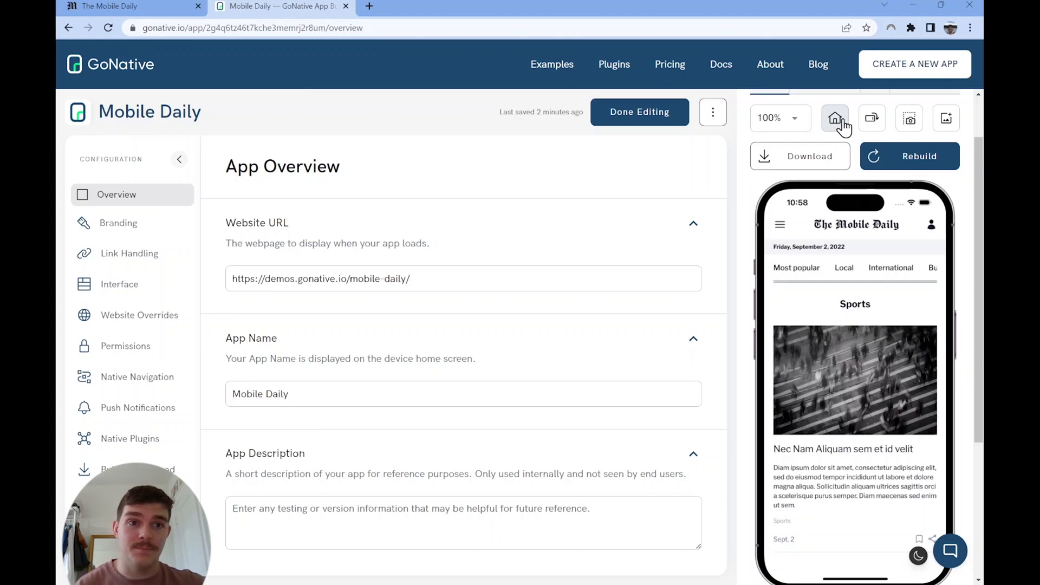
left_click(841, 122)
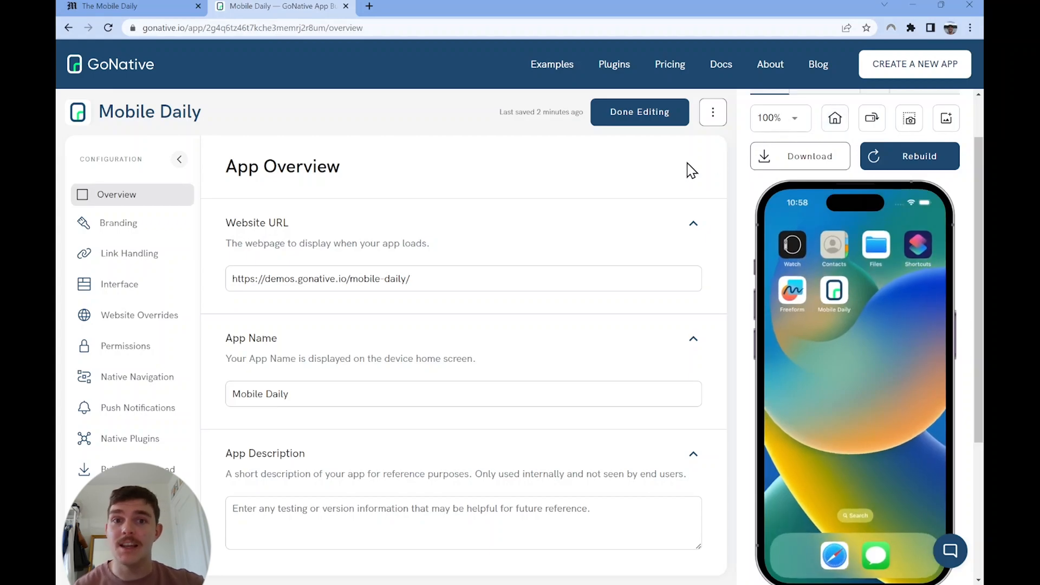
Step: Upload the black gothic M logo as the iOS app icon in the app's branding settings
left_click(139, 230)
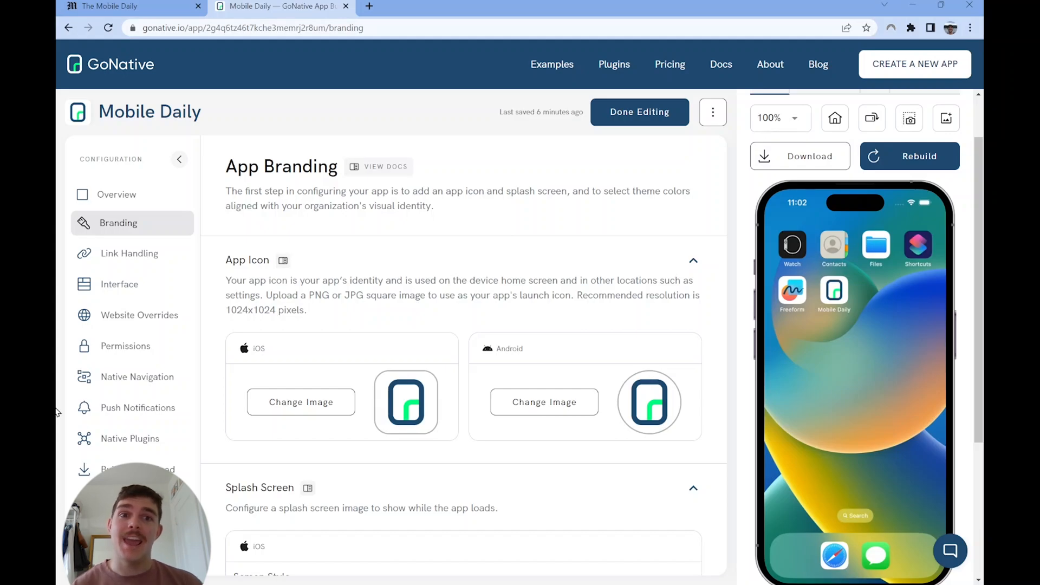
left_click(251, 412)
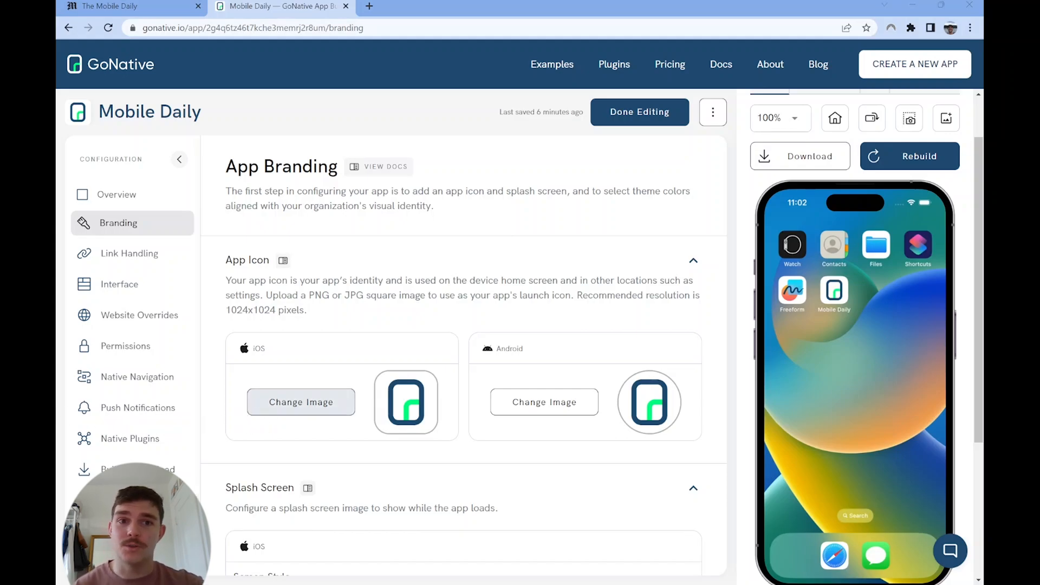
double_click(193, 129)
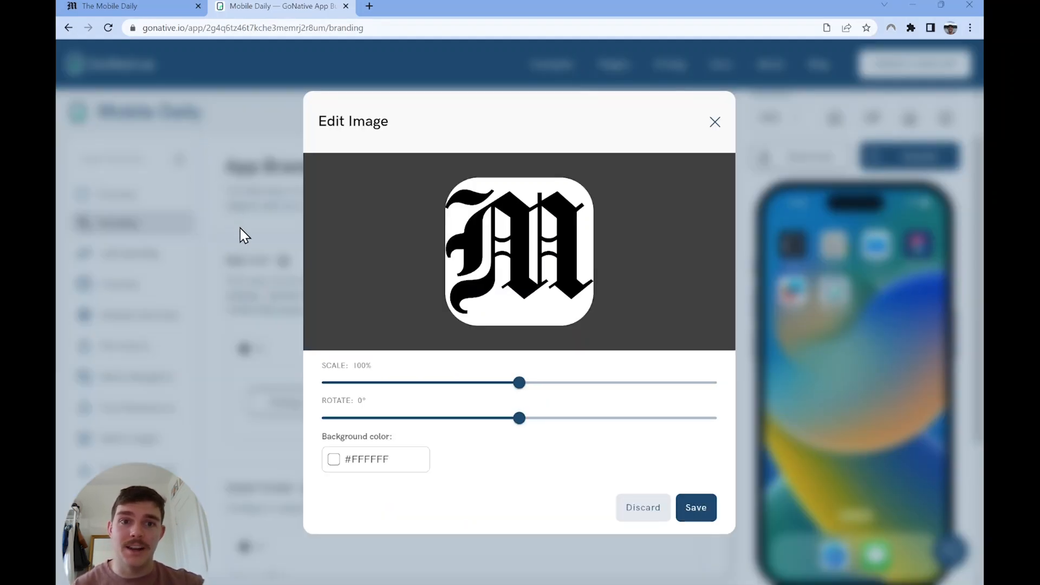
Step: Scale the M logo to 70% with 0° rotation, centre it in the icon frame and save the image
left_click_drag(518, 383, 402, 398)
left_click(510, 419)
mouse_move(510, 418)
left_mouse_down()
mouse_move(492, 419)
mouse_move(520, 418)
left_mouse_up()
mouse_move(505, 264)
left_mouse_down()
mouse_move(497, 284)
mouse_move(509, 255)
mouse_move(508, 269)
left_mouse_up()
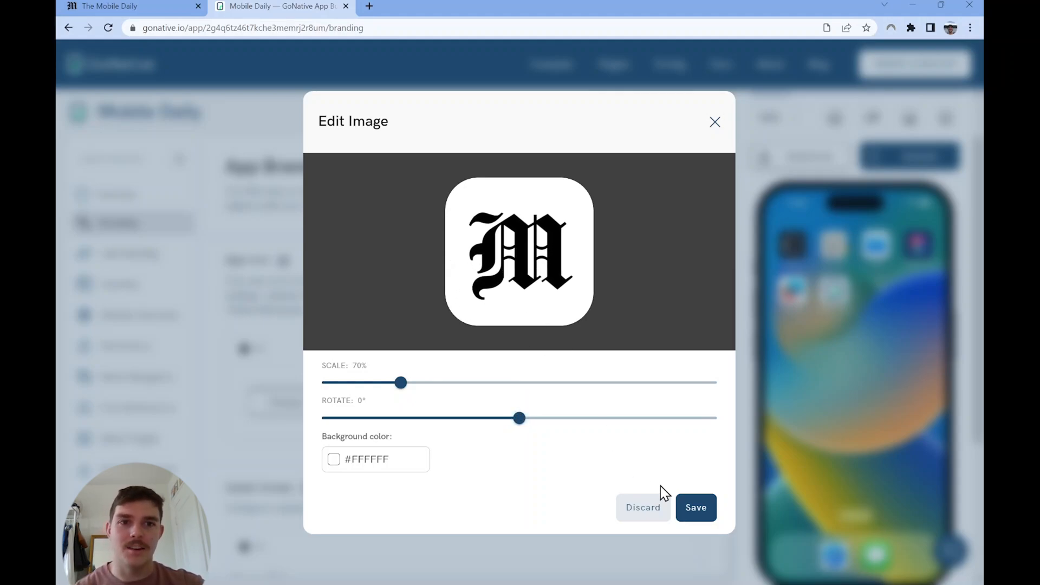
left_click(689, 513)
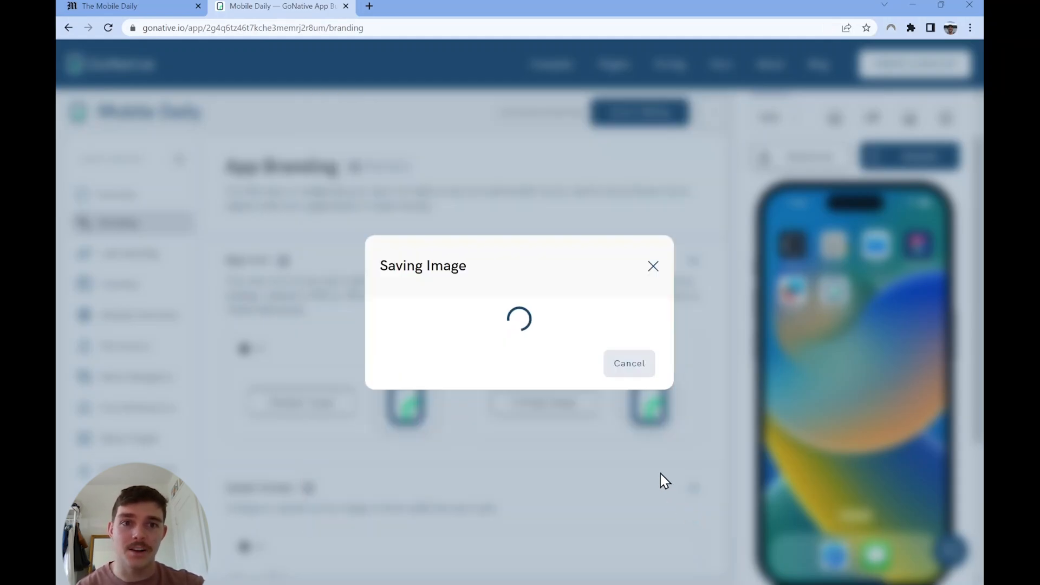
Step: Set the iOS splash screen style to New Image and upload The Mobile Daily logo for both light and dark mode
scroll(504, 462, "down", 3)
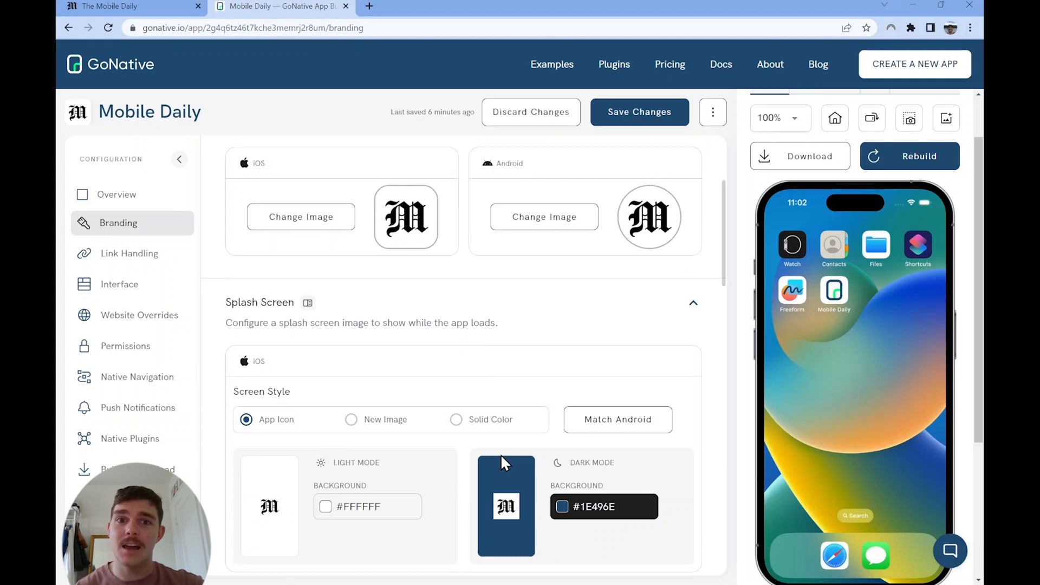
scroll(500, 453, "down", 2)
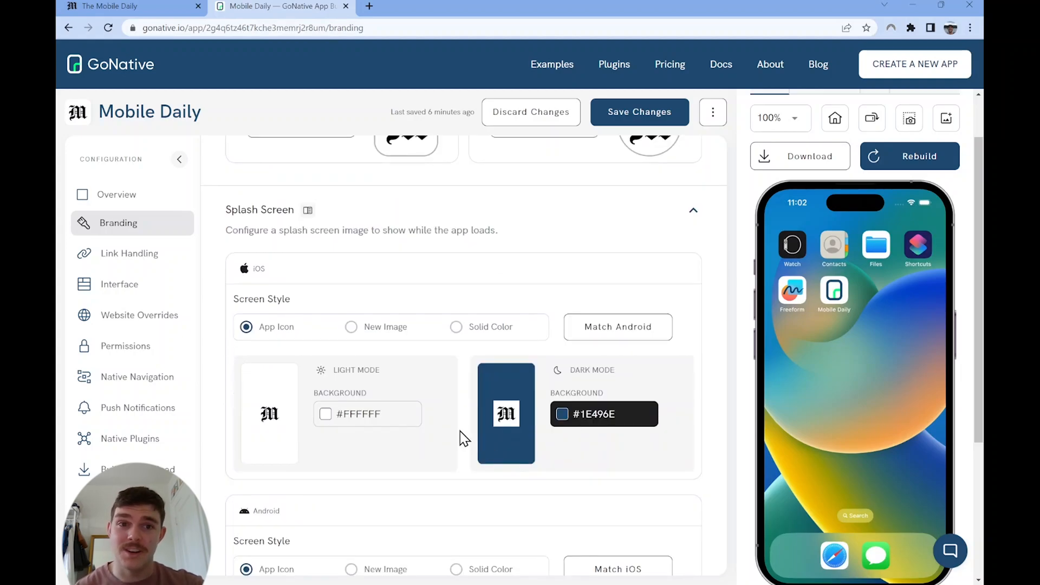
left_click(352, 328)
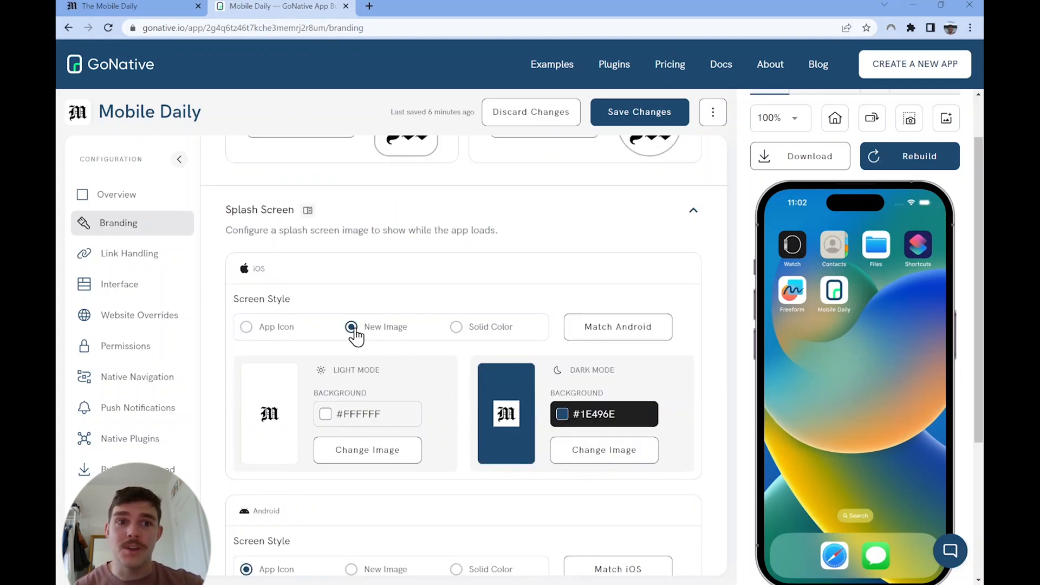
left_click(364, 458)
double_click(383, 238)
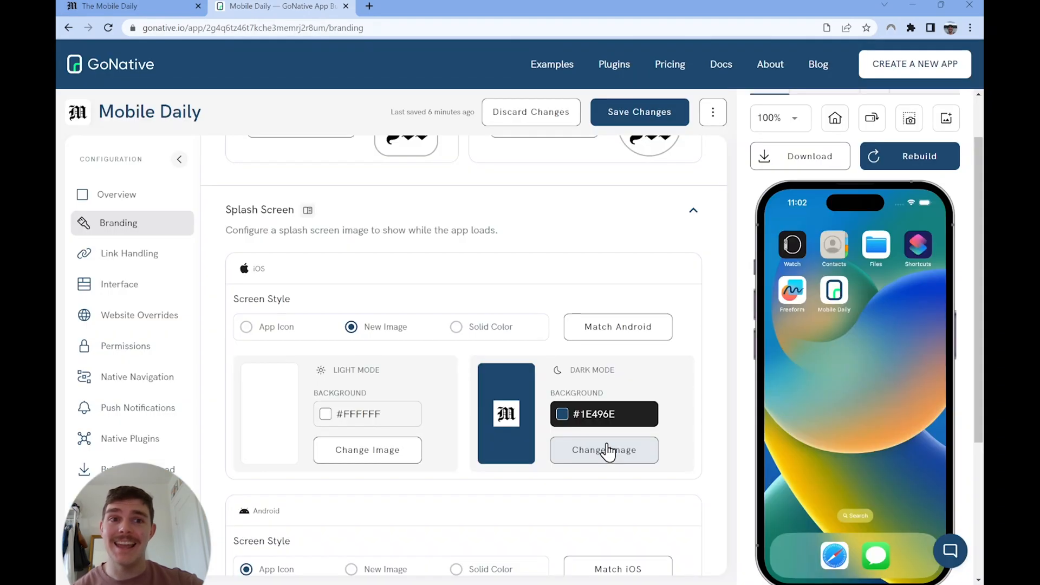
left_click(601, 449)
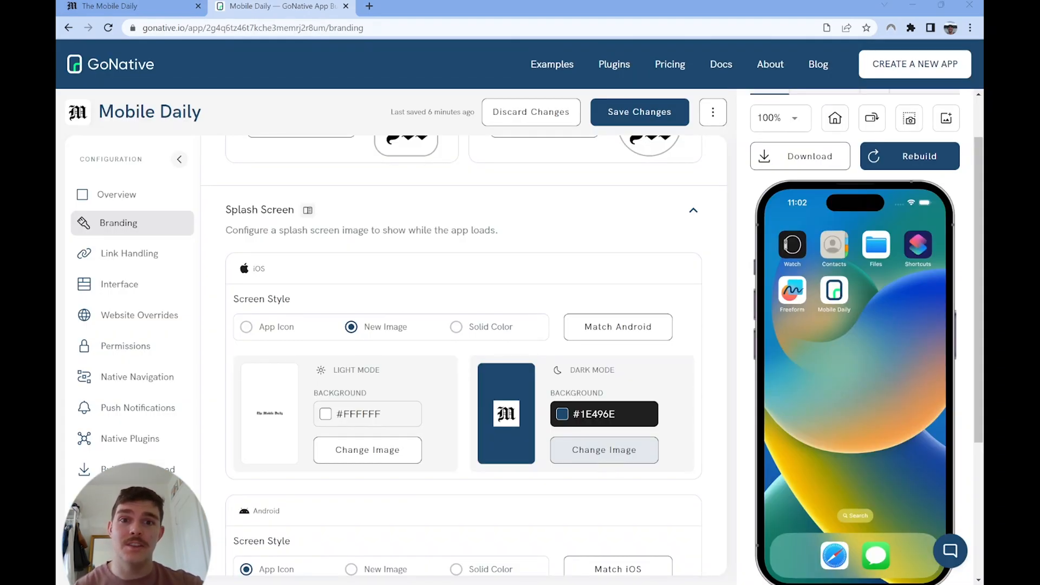
double_click(686, 297)
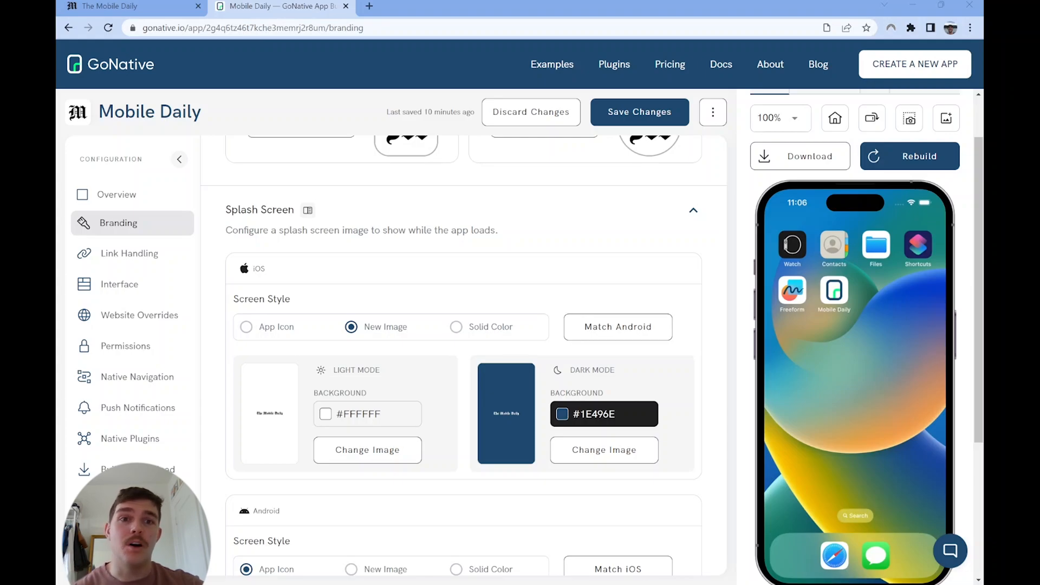
Step: Set the dark mode background colour of the iOS splash screen to #111111
left_click(591, 413)
triple_click(524, 406)
key("BackSpace")
type("#111111")
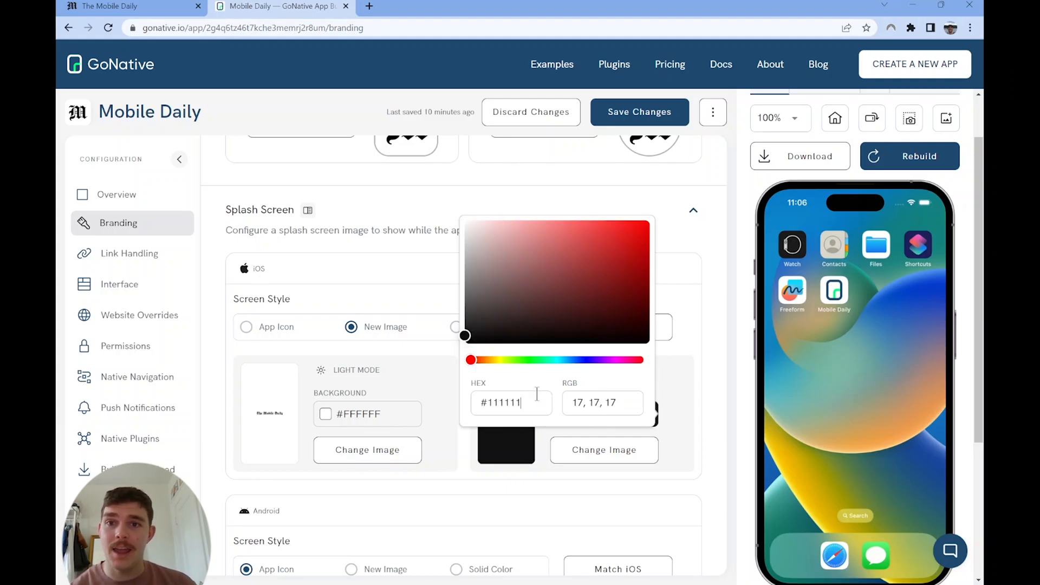
left_click(693, 405)
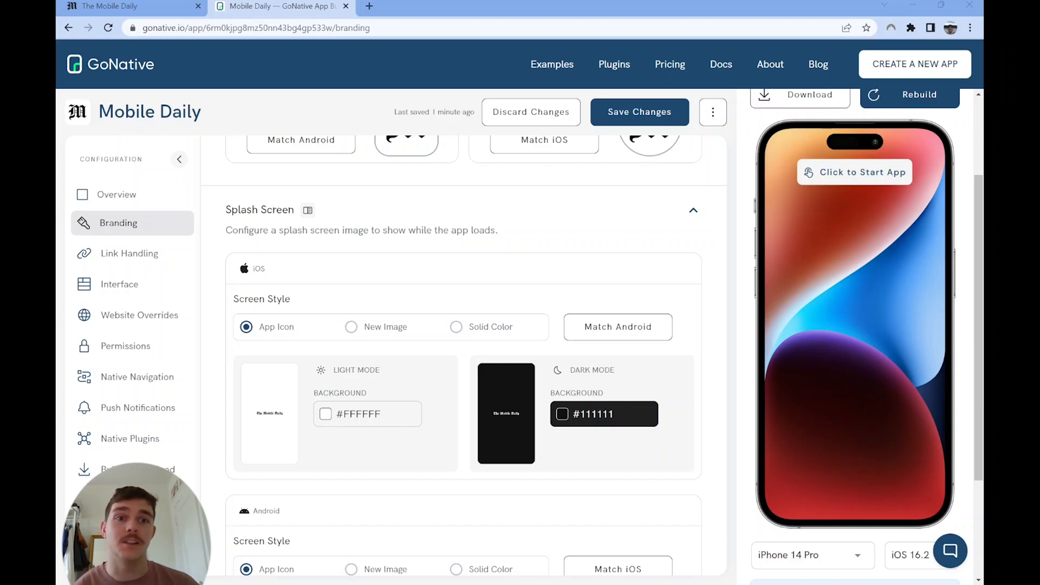
Step: Set the Android status bar's light mode background colour to #FFFFFF and save the branding changes
scroll(463, 352, "down", 3)
scroll(463, 352, "down", 3)
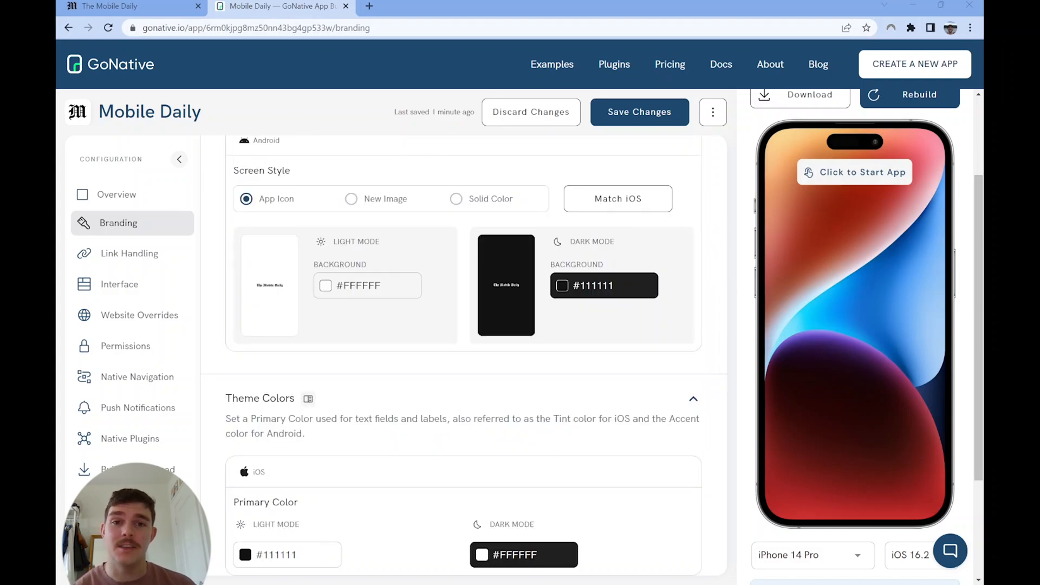
scroll(463, 352, "down", 2)
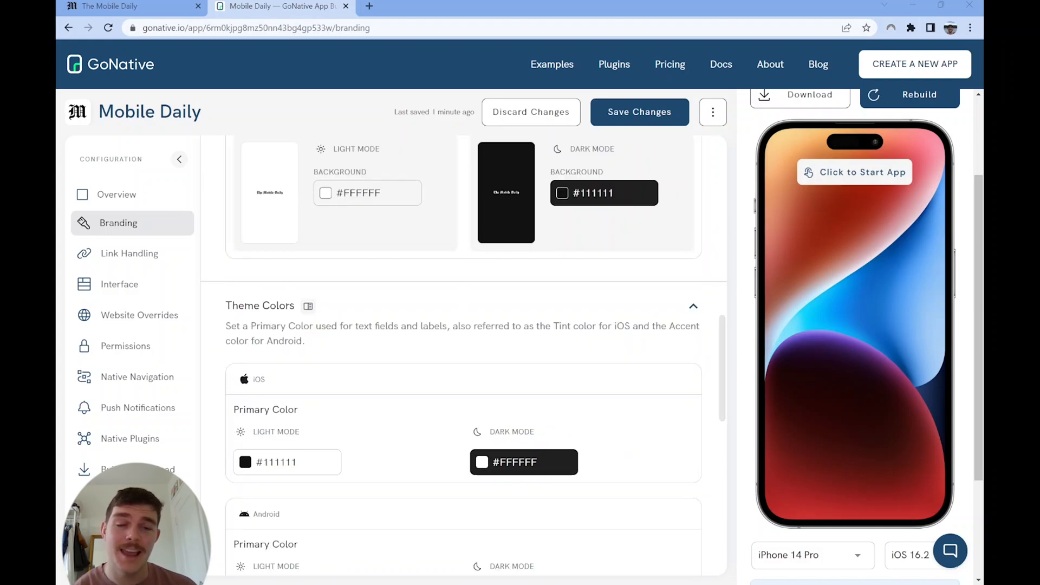
scroll(463, 352, "down", 2)
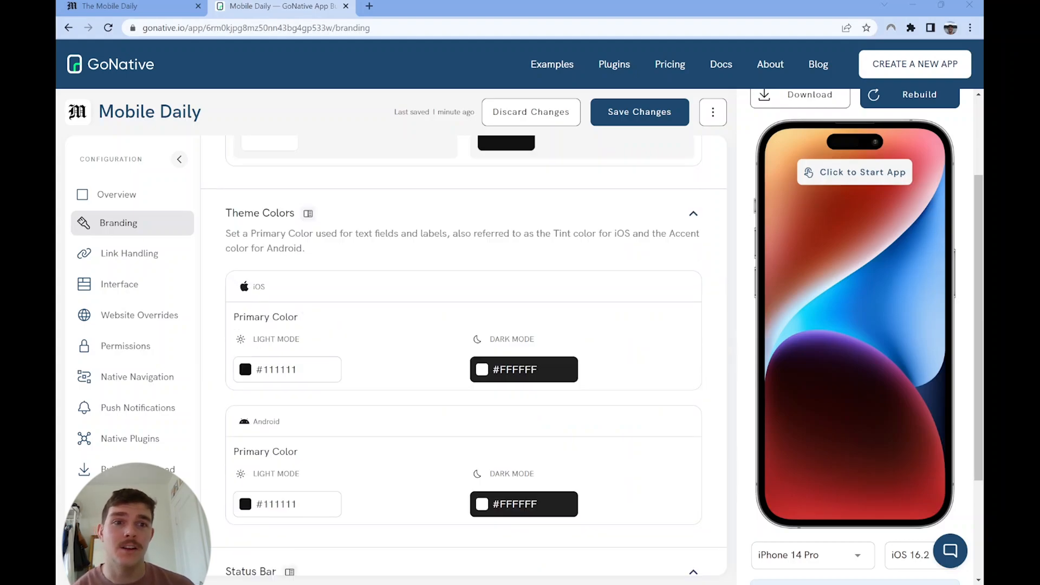
scroll(463, 352, "down", 7)
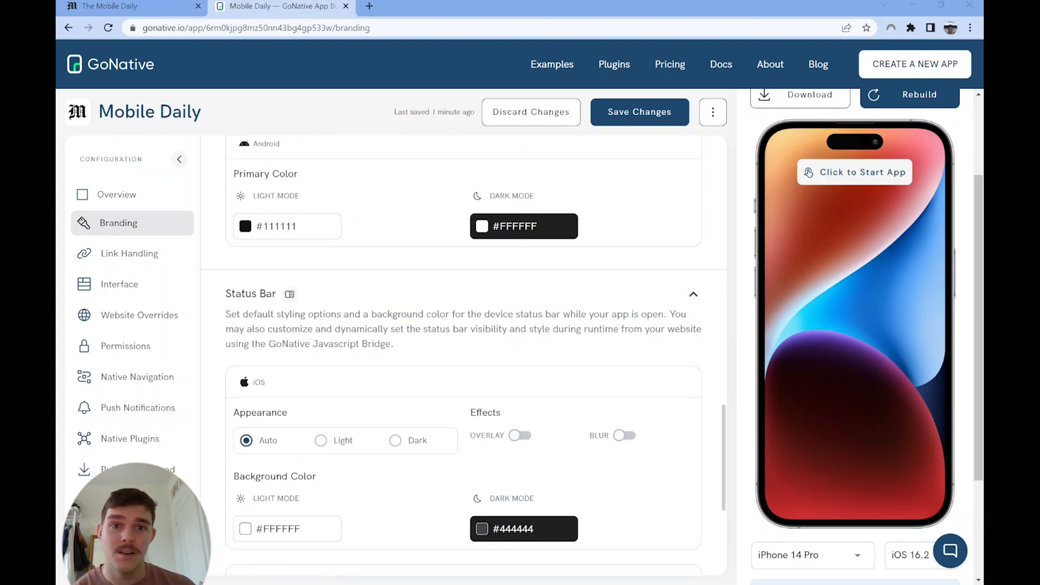
scroll(463, 352, "down", 2)
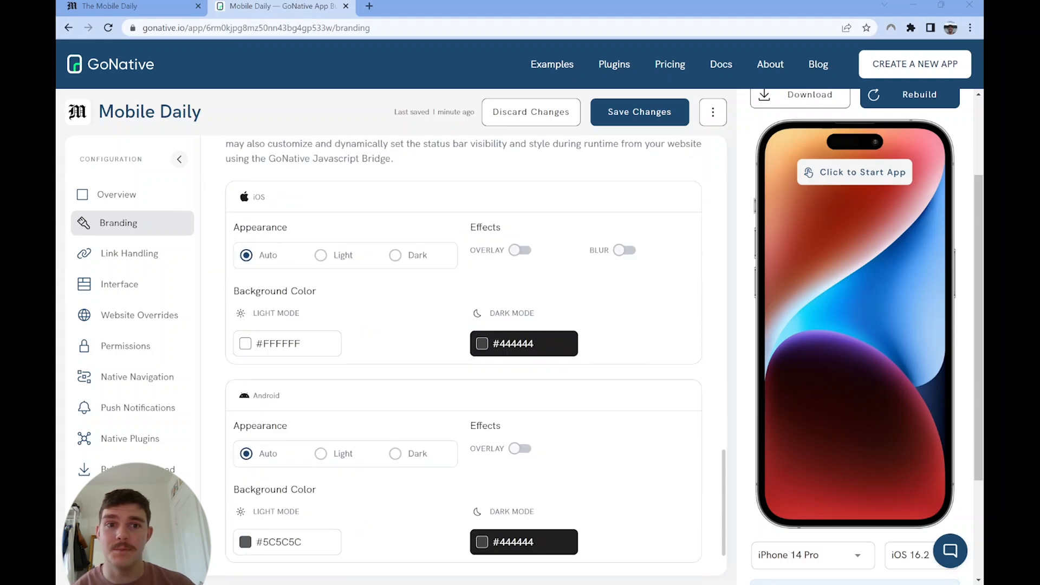
scroll(463, 352, "down", 2)
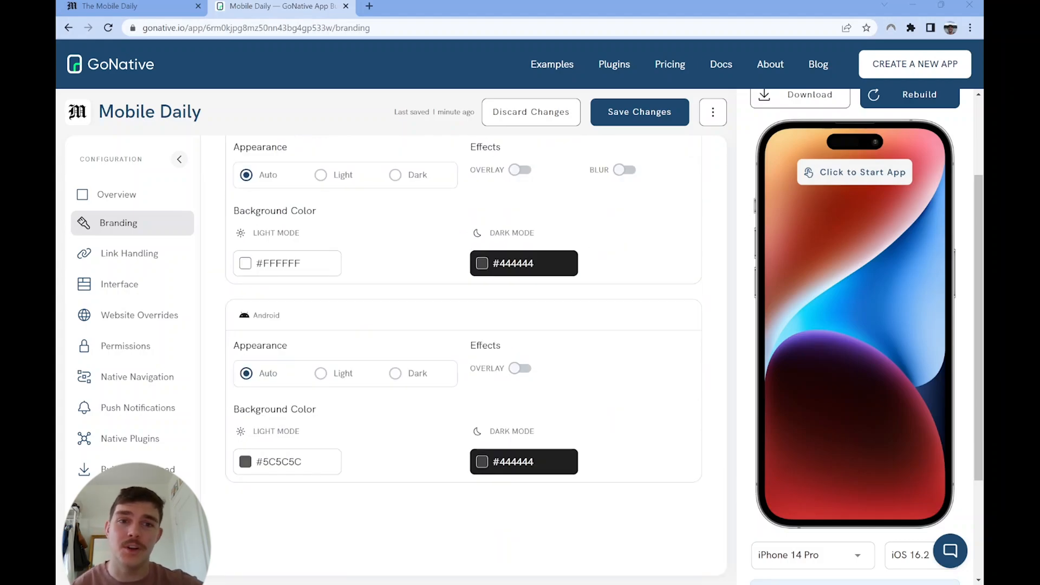
left_click(284, 467)
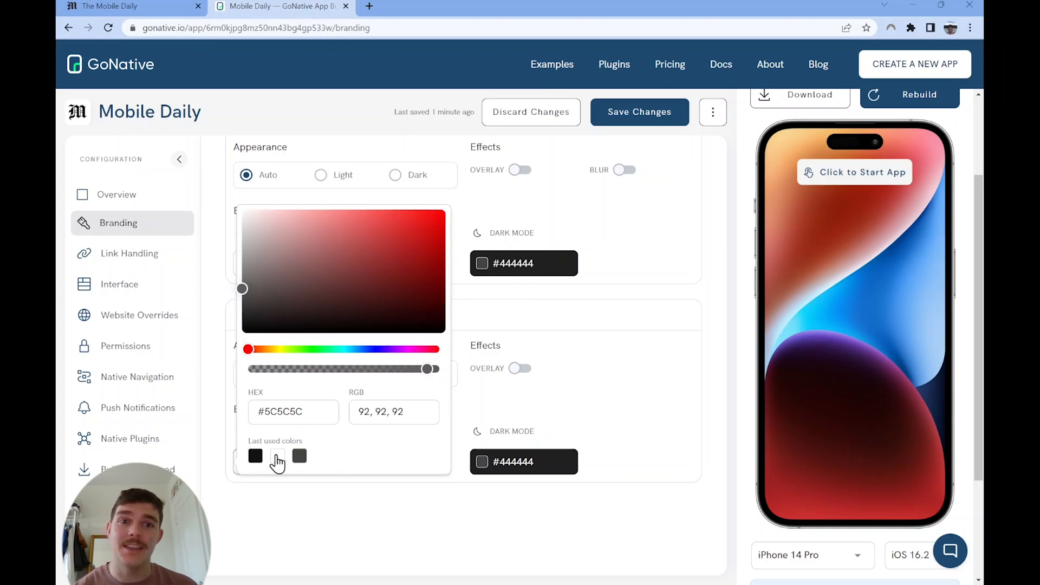
left_click(277, 461)
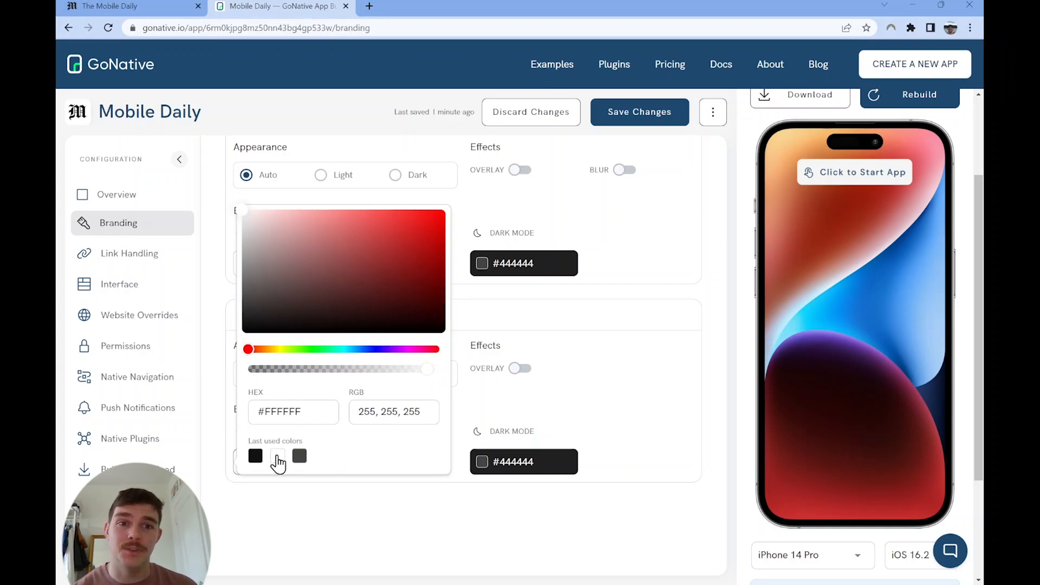
left_click(347, 504)
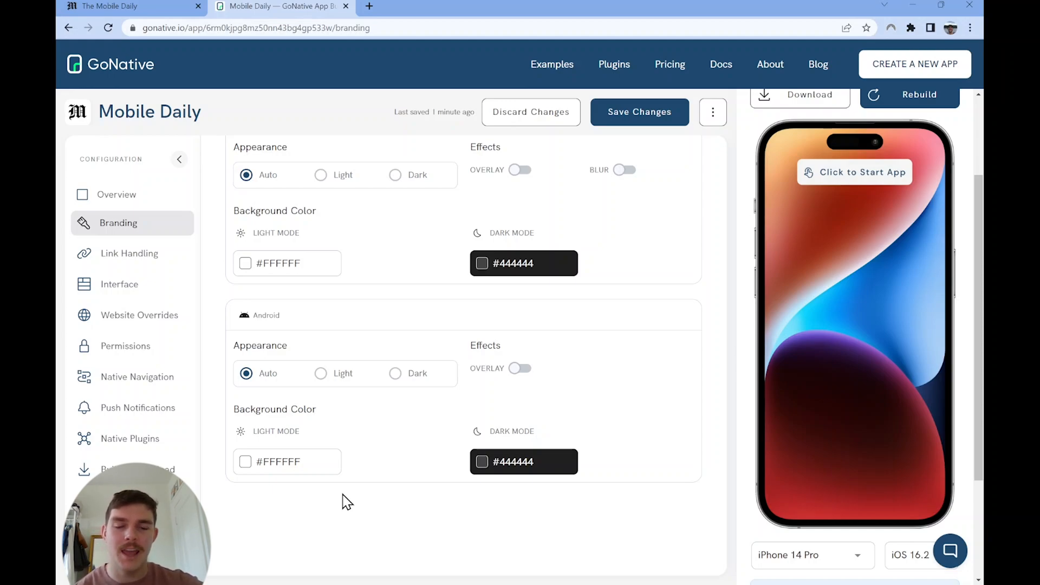
left_click(622, 110)
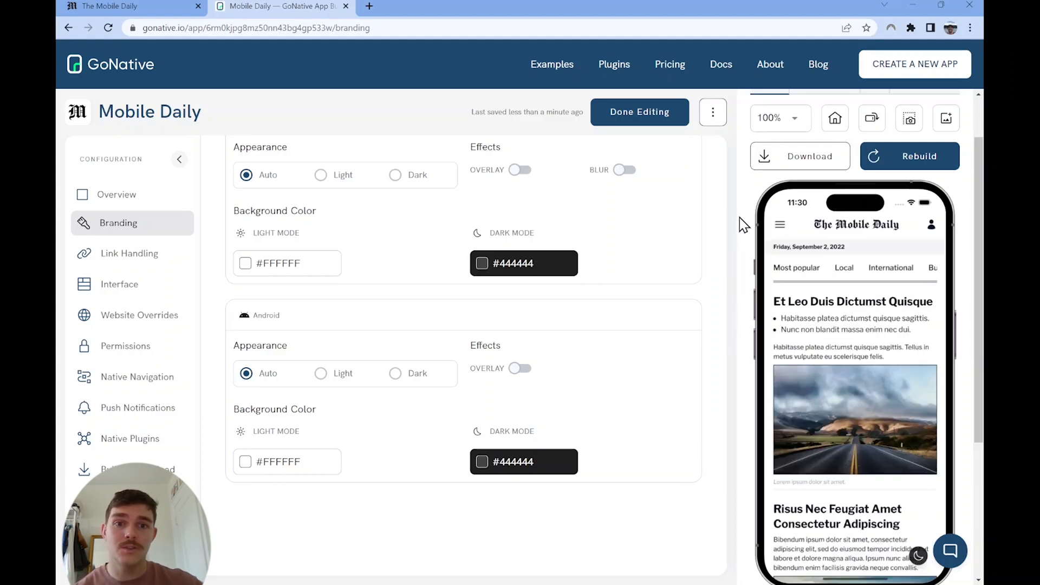
Step: Open the Website Overrides settings and inspect the simulated app's icon, site menu and dark mode button
left_click(837, 118)
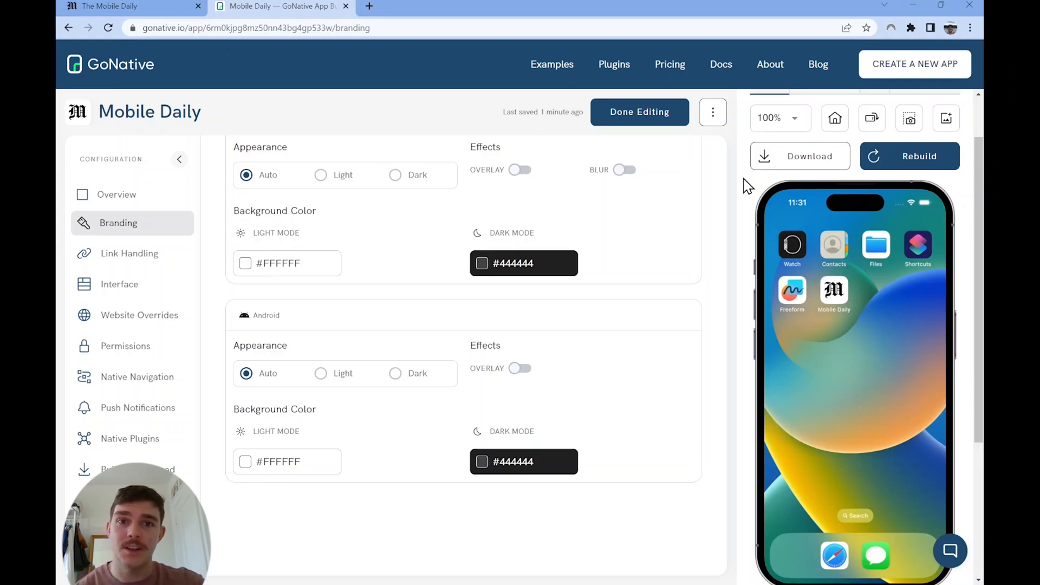
left_click(133, 324)
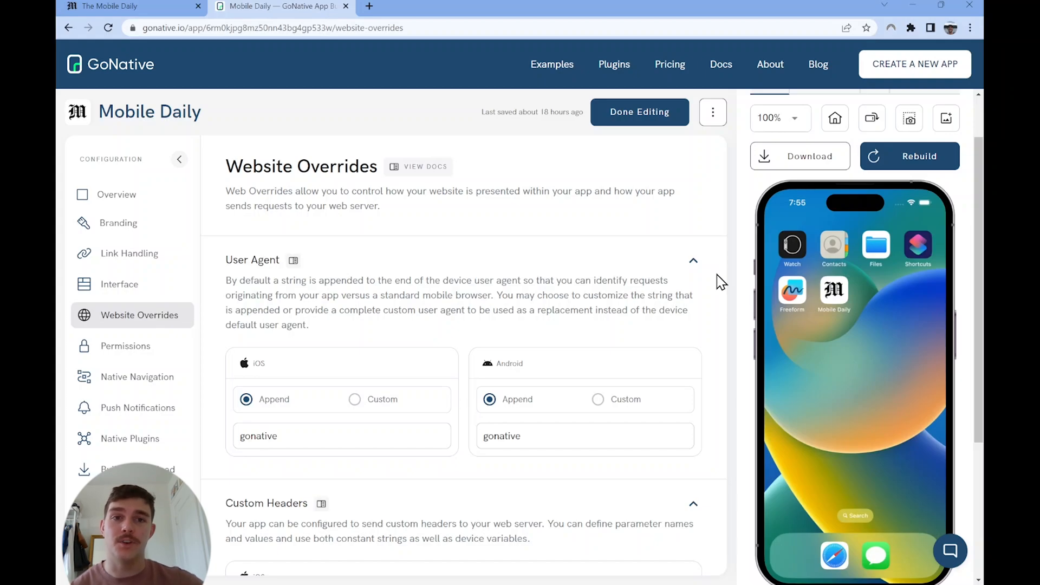
left_click(830, 297)
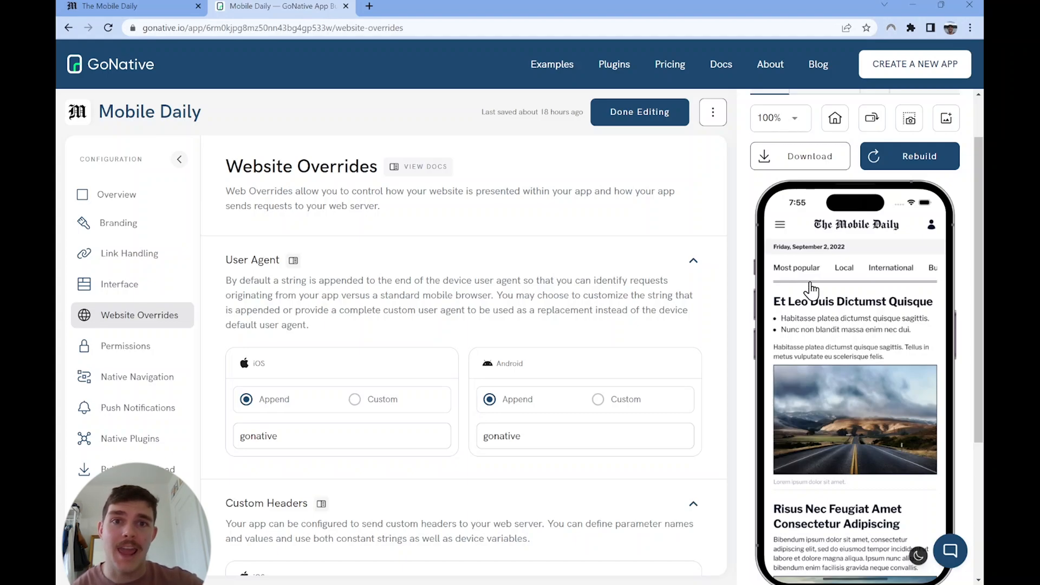
left_click(780, 227)
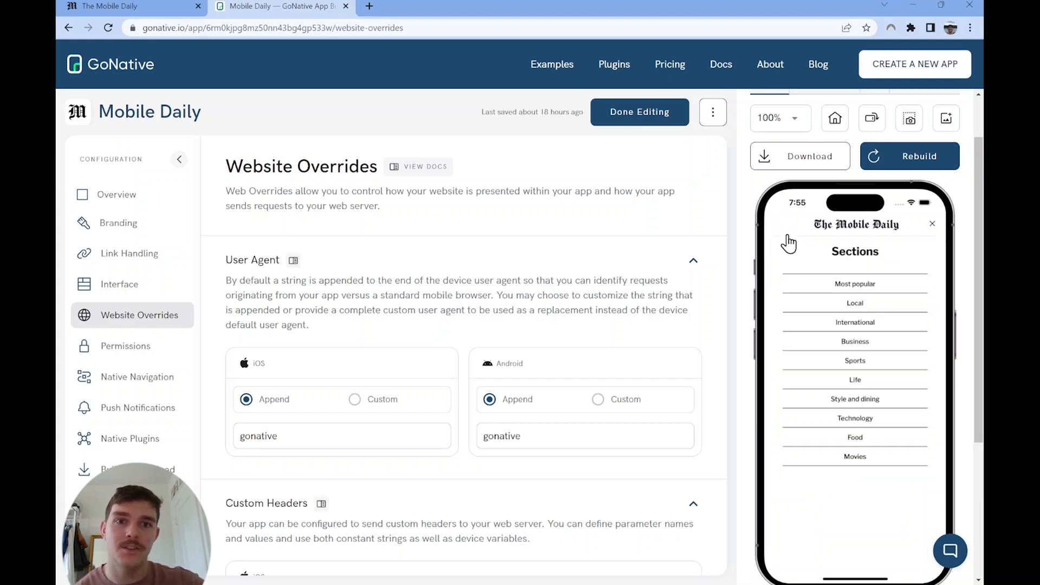
left_click(931, 225)
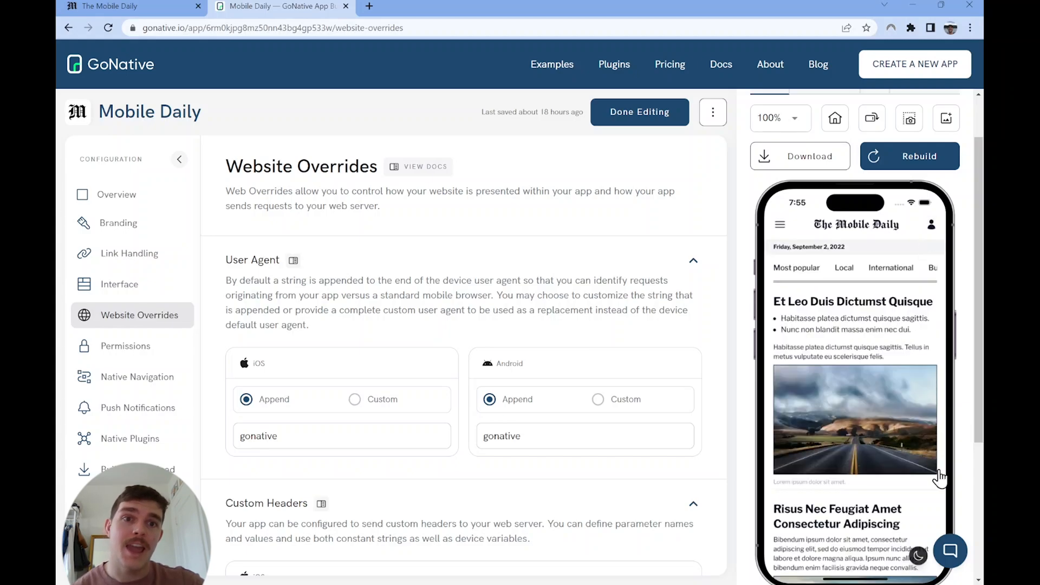
left_click(919, 558)
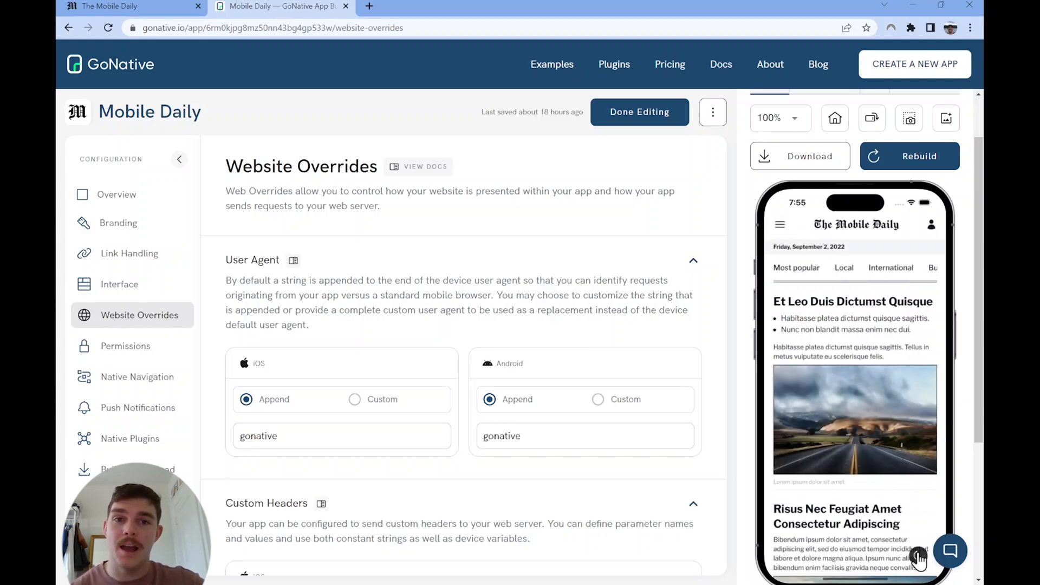
Step: Add custom CSS for iOS and Android that hides #topNav and #theme-button with display: none !important
scroll(561, 367, "down", 2)
scroll(560, 367, "down", 5)
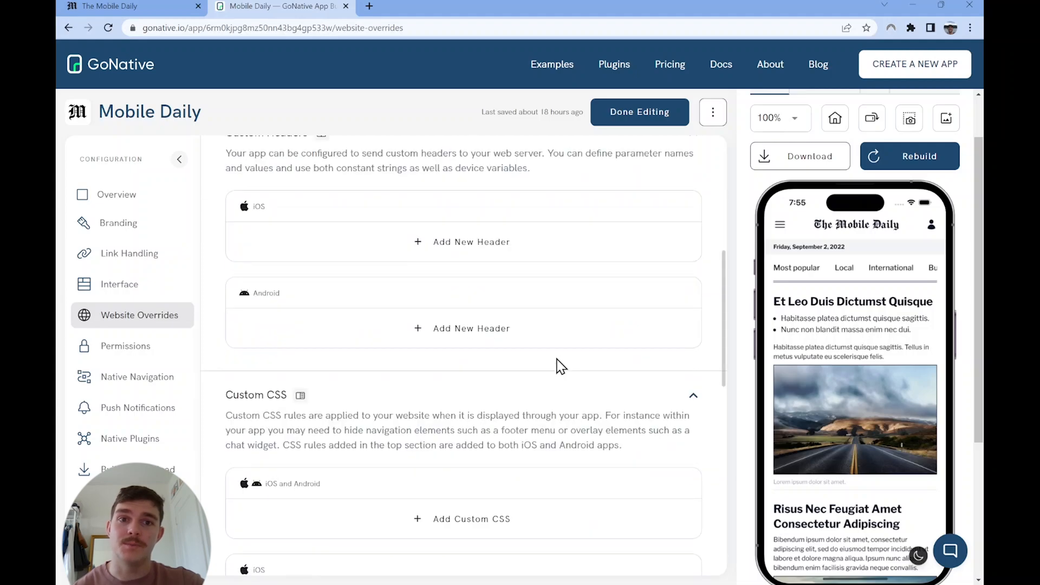
scroll(560, 366, "down", 3)
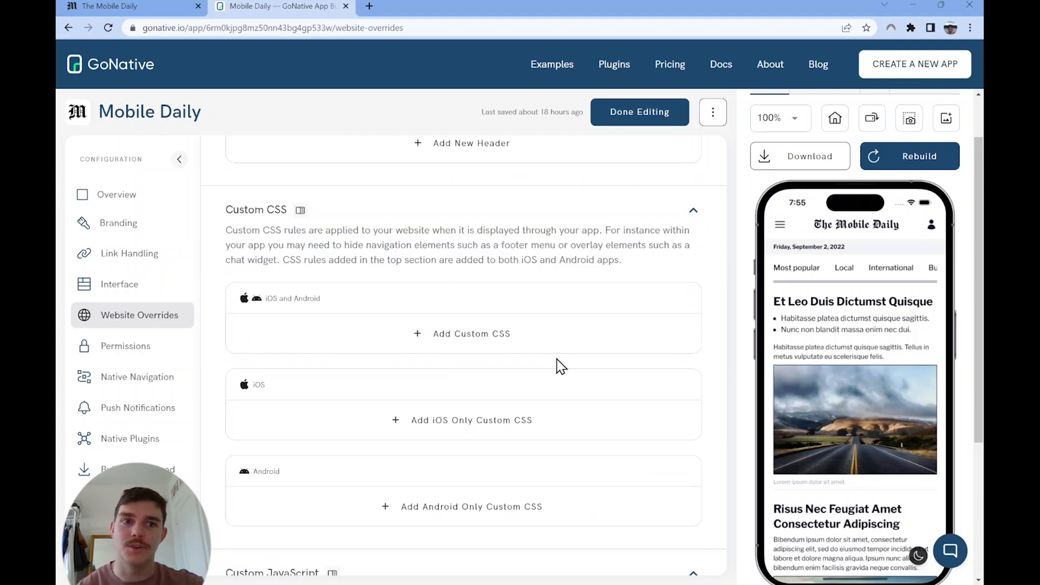
left_click(480, 332)
left_click(468, 339)
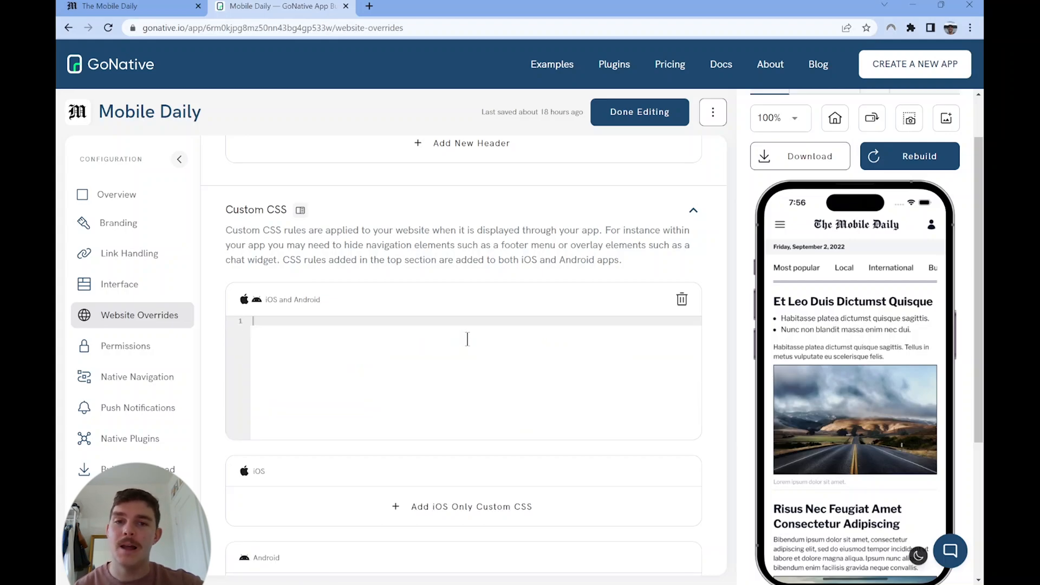
type("#topNav, #theme-button {   display: none !important }")
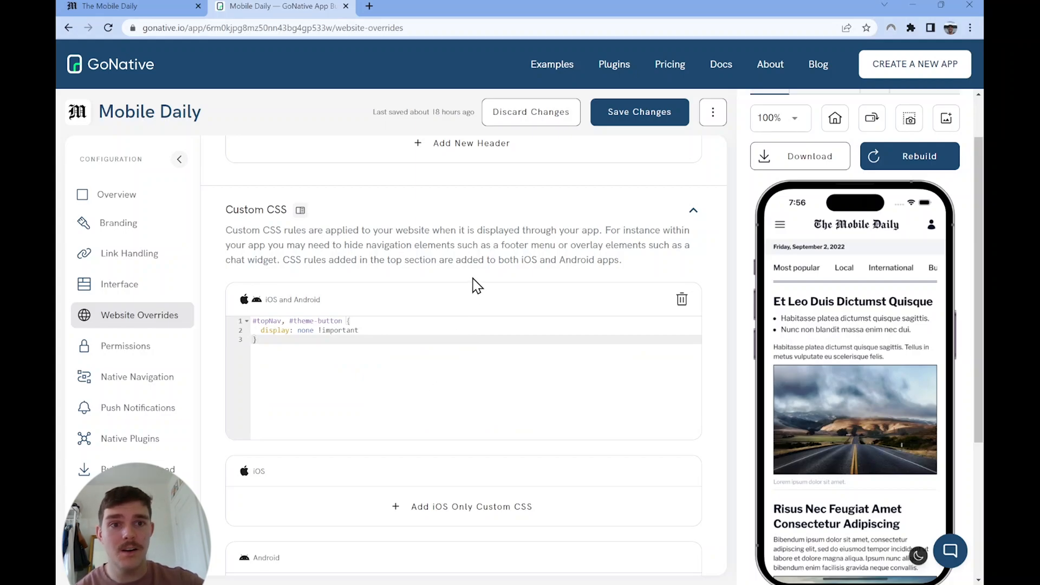
Step: Paste the updateDarkMode script as custom JavaScript for iOS and Android, save the overrides and check the simulated app
scroll(475, 263, "down", 8)
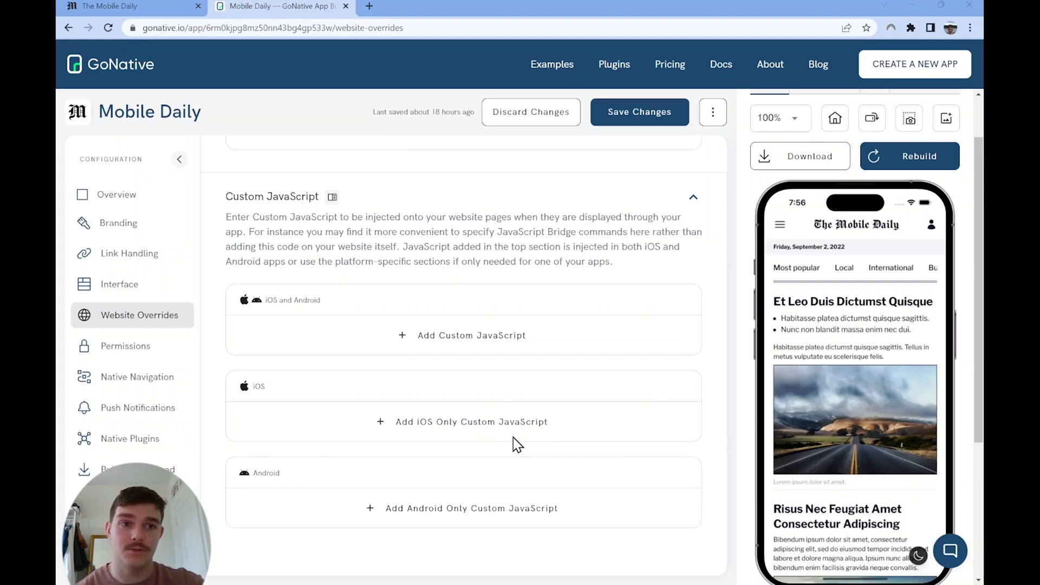
left_click(502, 347)
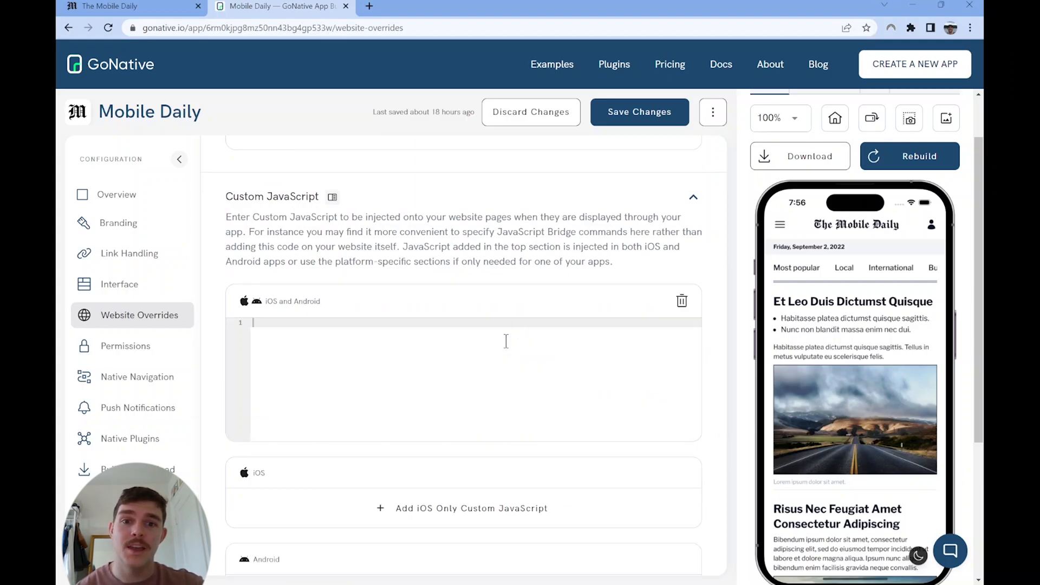
key("ctrl+v")
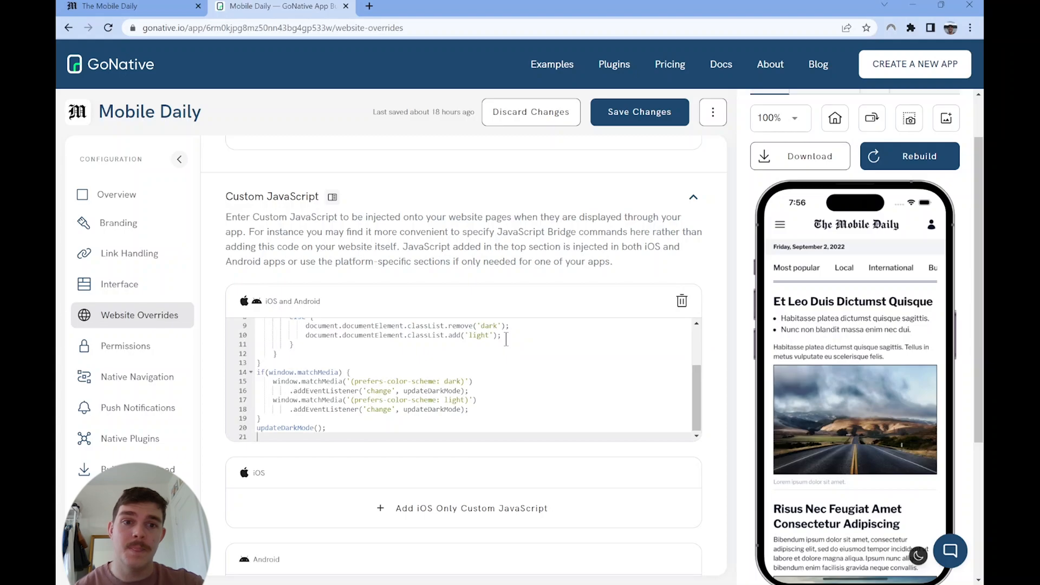
left_click(645, 112)
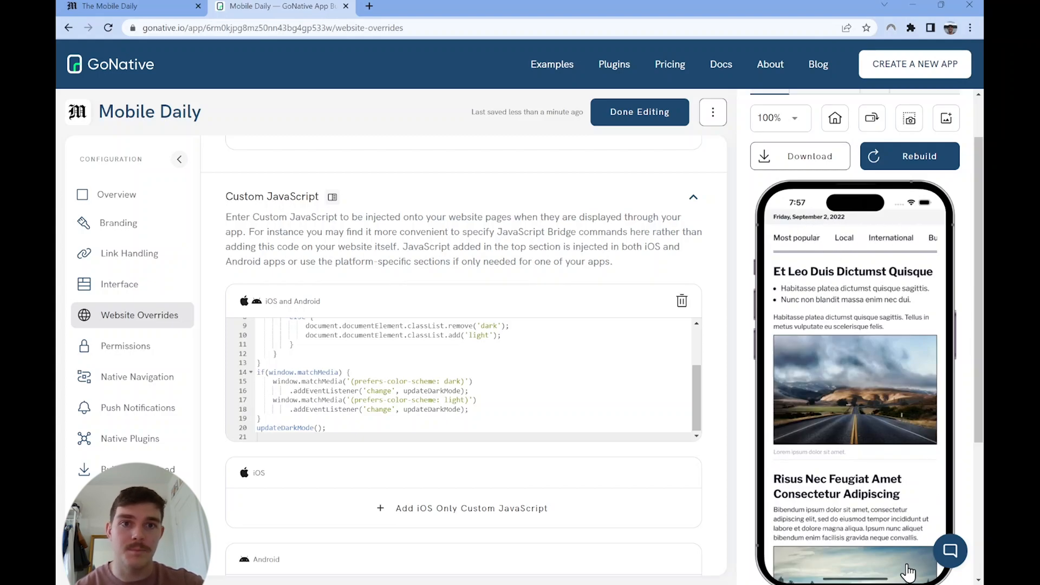
scroll(848, 357, "down", 3)
left_click_drag(848, 358, 842, 506)
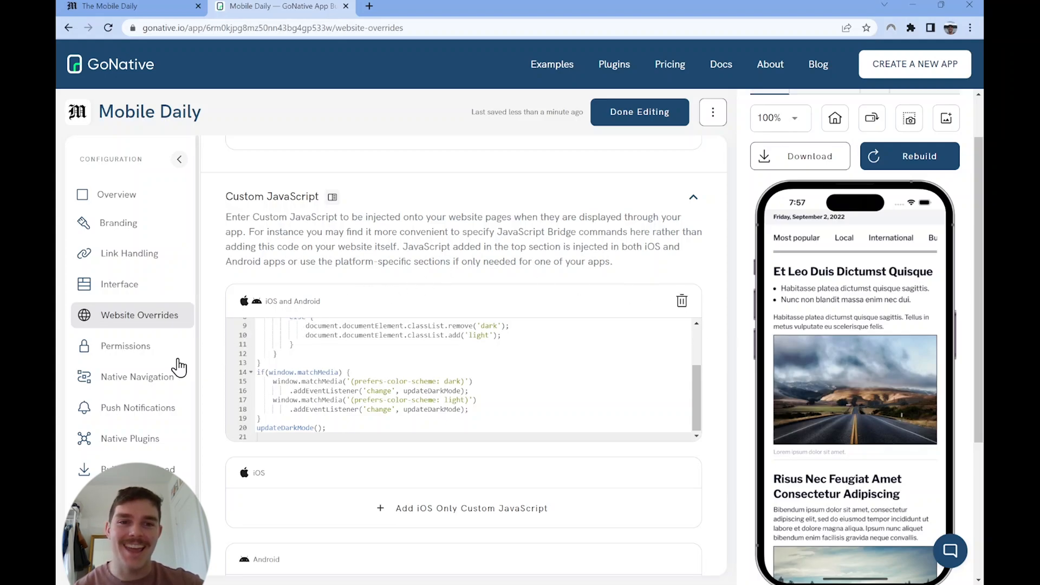
Step: Open the Native Navigation settings and examine the top navigation bar's display mode, styling, images and visual editor
left_click(166, 379)
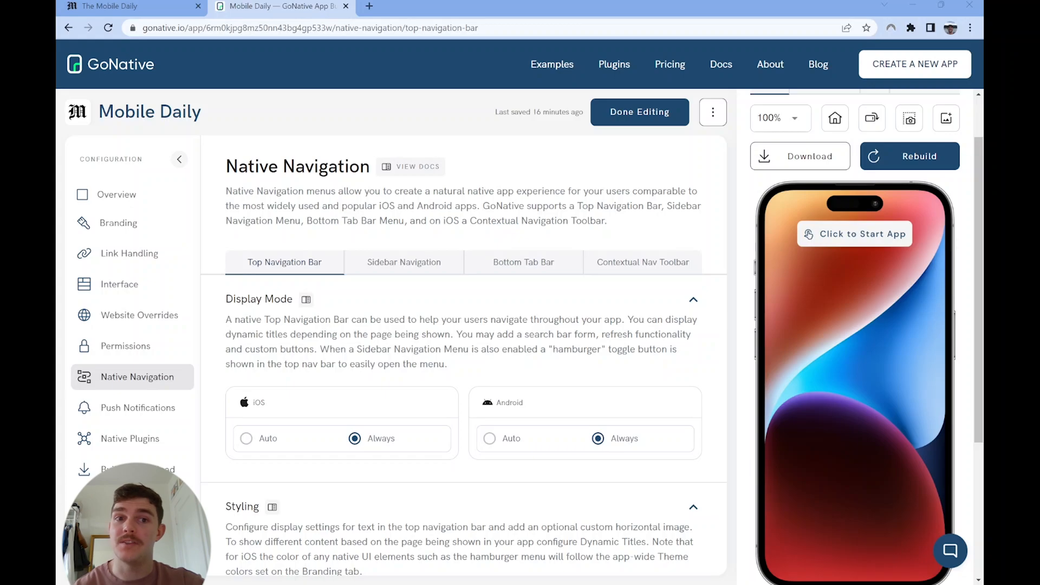
scroll(464, 352, "down", 2)
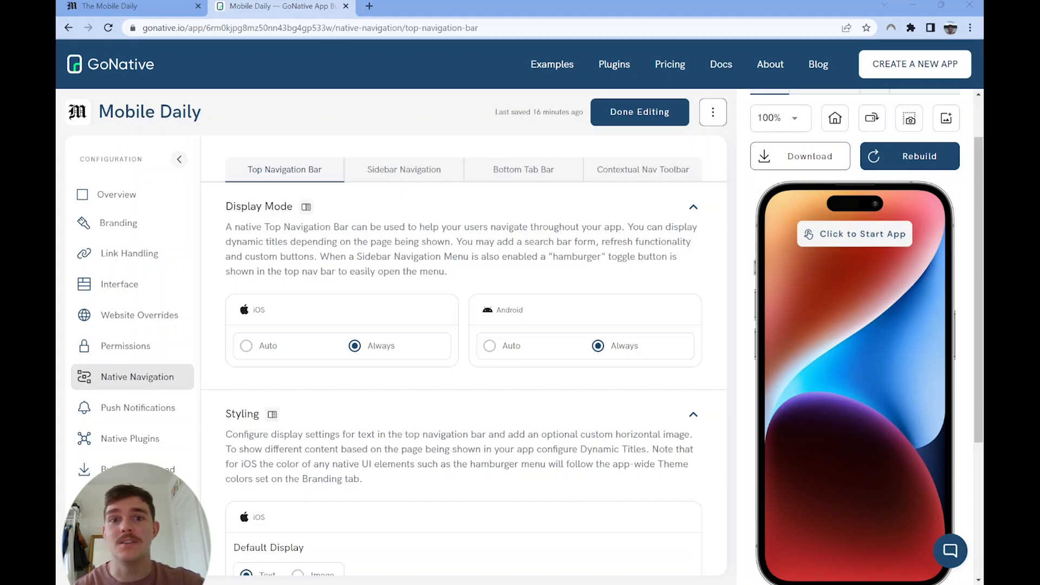
scroll(464, 352, "down", 4)
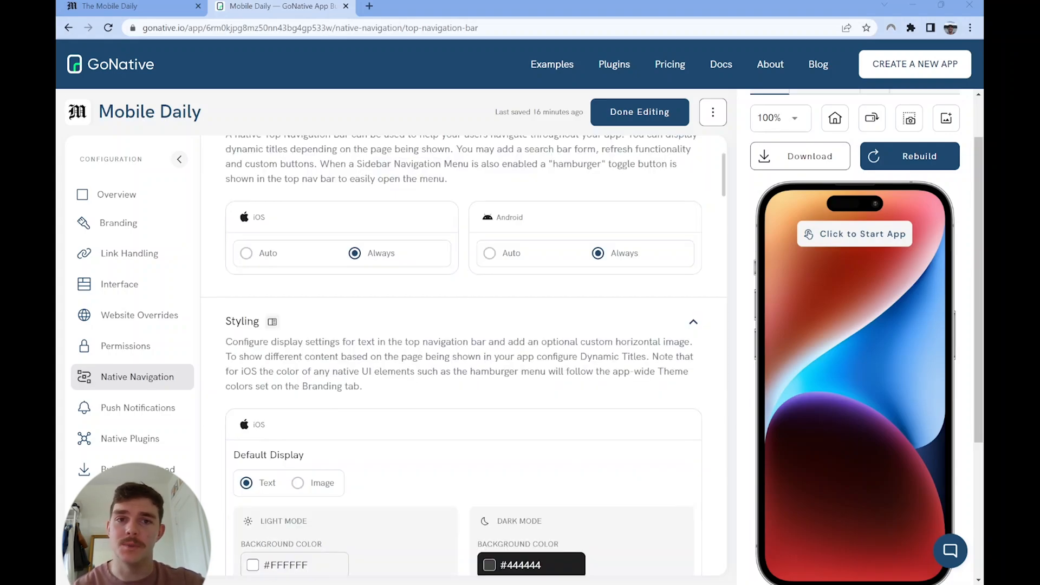
scroll(464, 352, "down", 2)
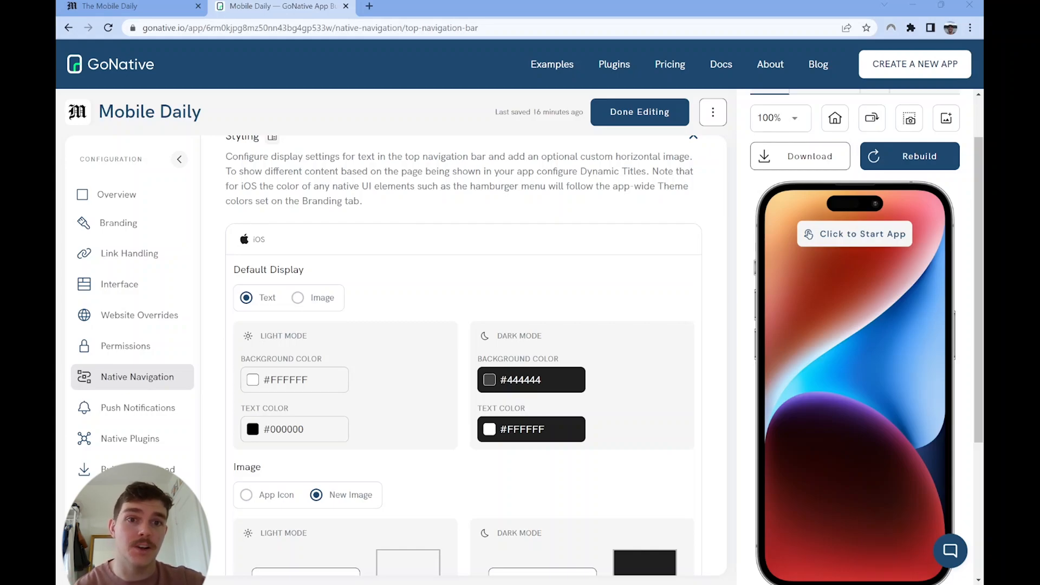
scroll(464, 352, "down", 4)
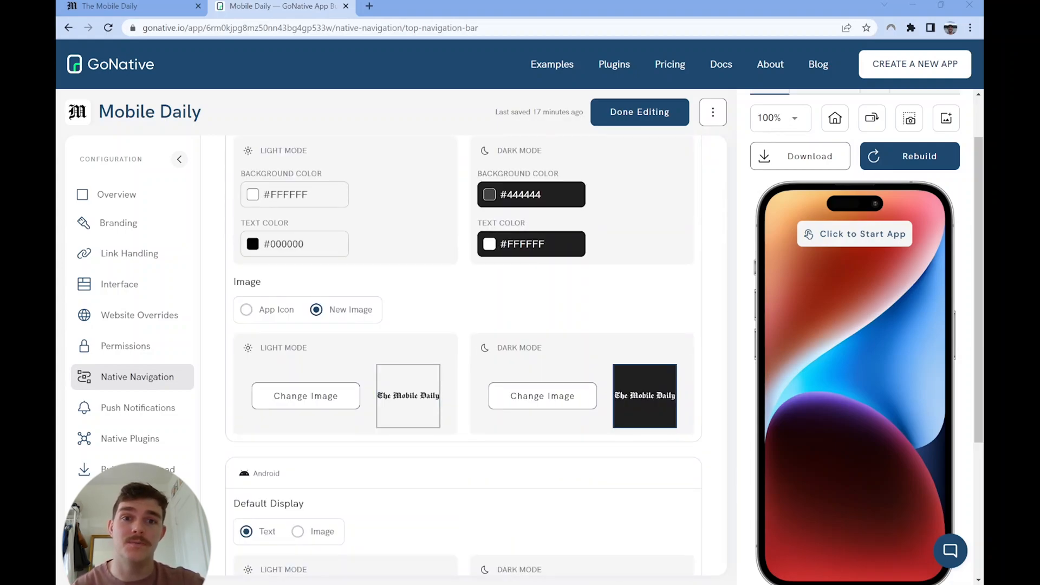
scroll(463, 352, "down", 8)
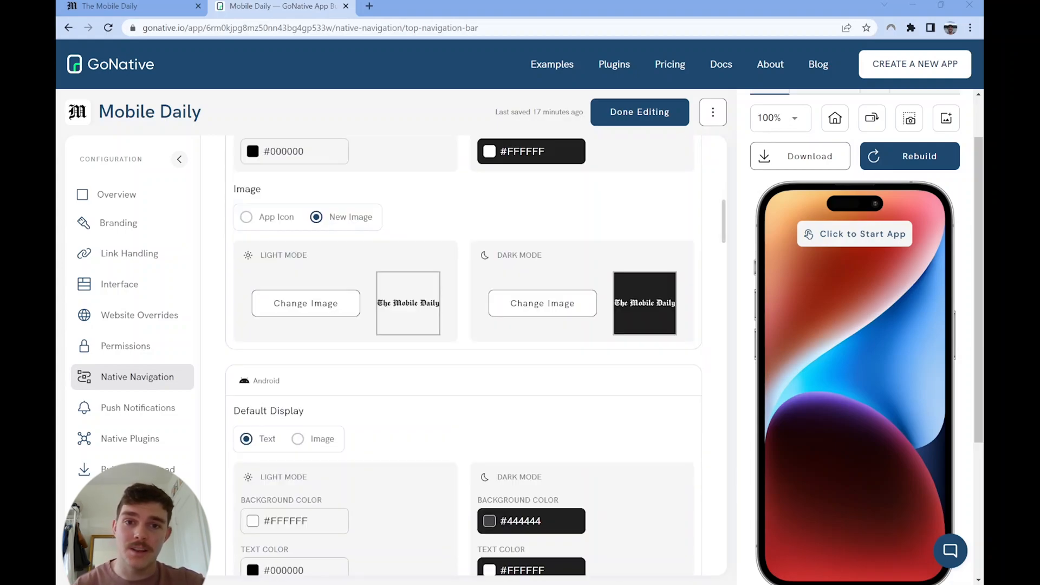
scroll(464, 352, "down", 3)
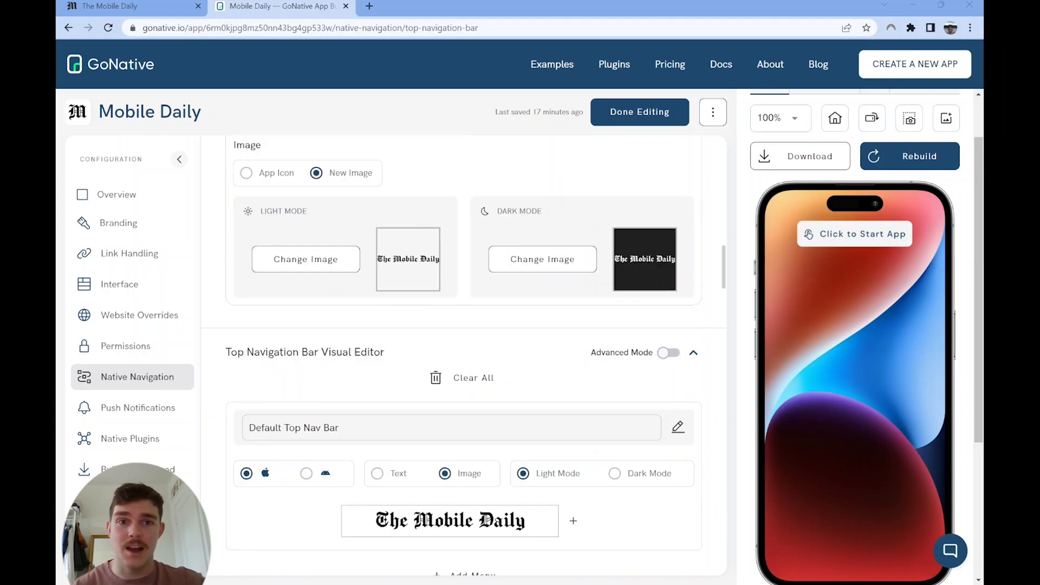
scroll(464, 352, "down", 2)
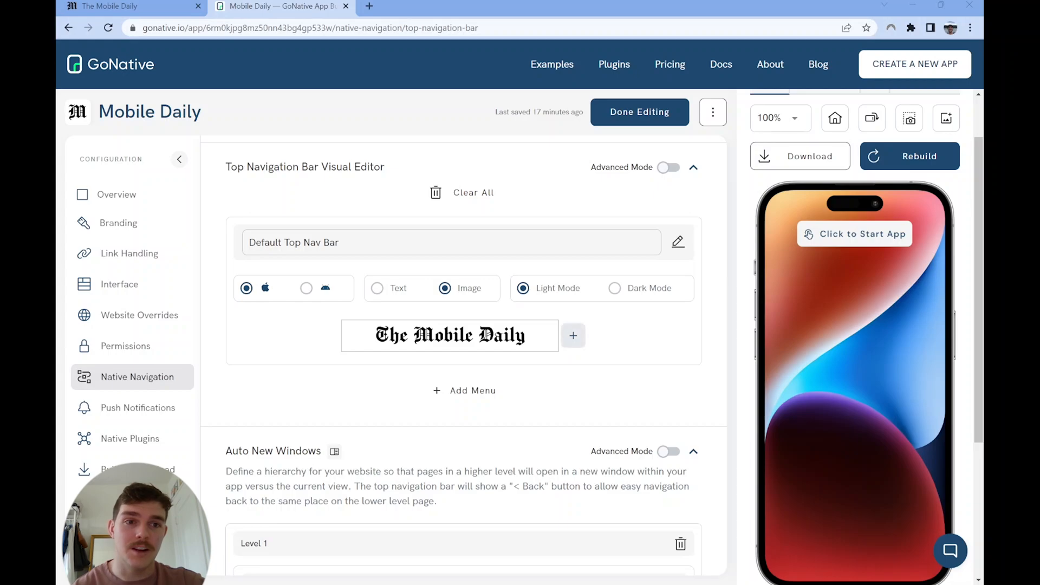
left_click(573, 336)
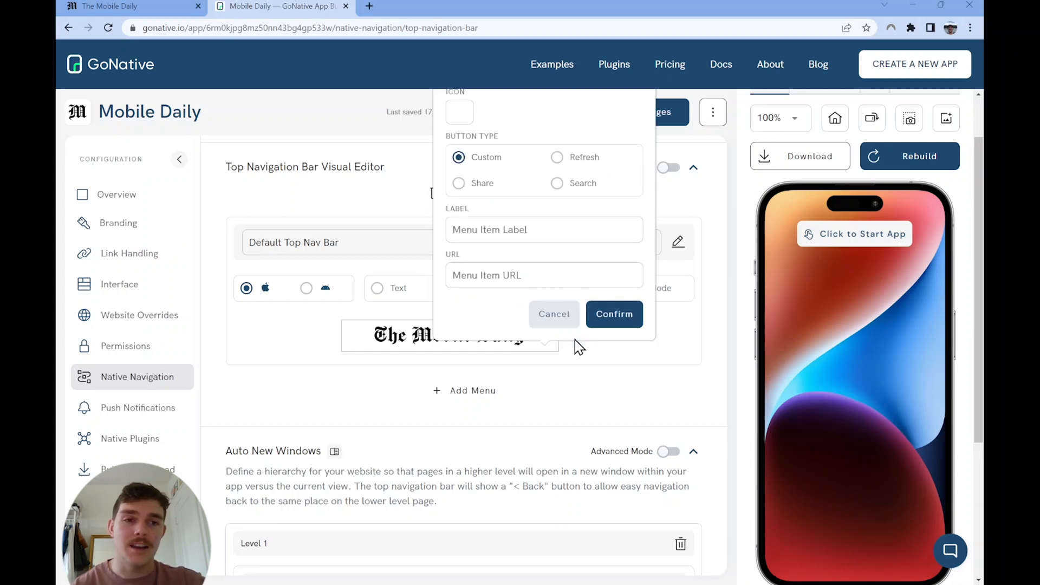
left_click(496, 231)
type("Account")
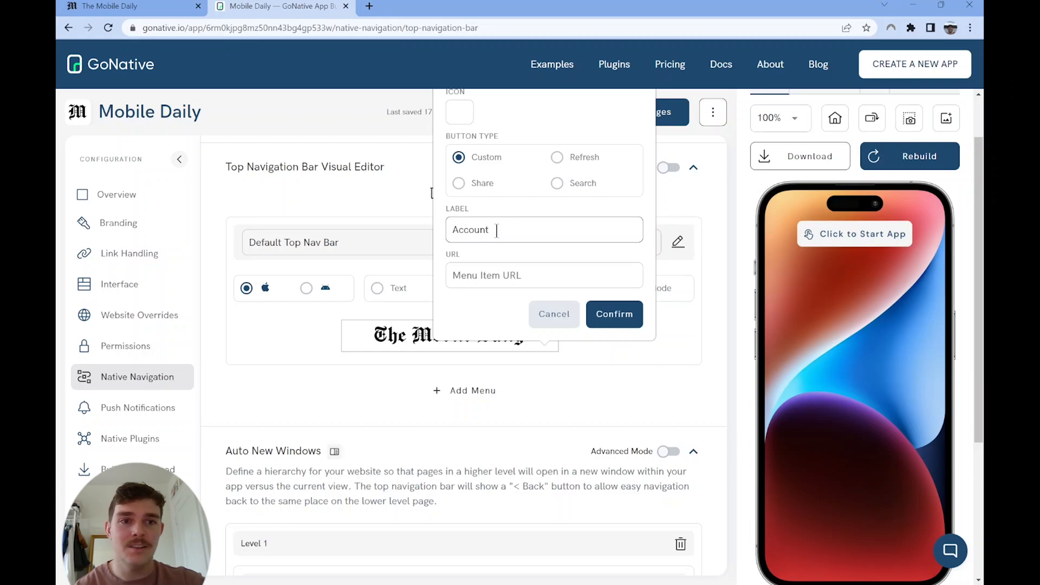
left_click(509, 268)
type("https://")
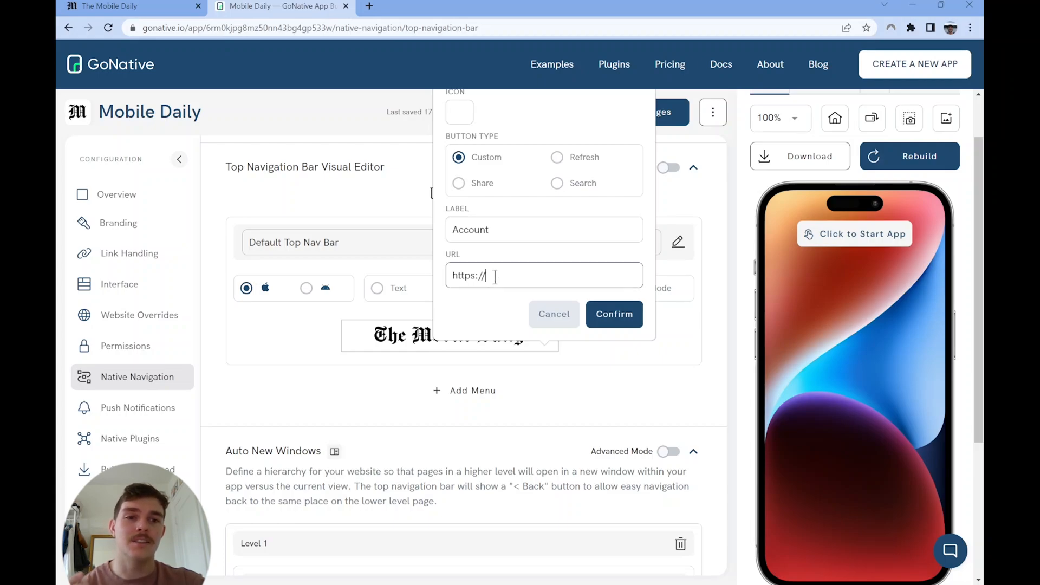
type("demos.gonative.io/mobile-daily/account")
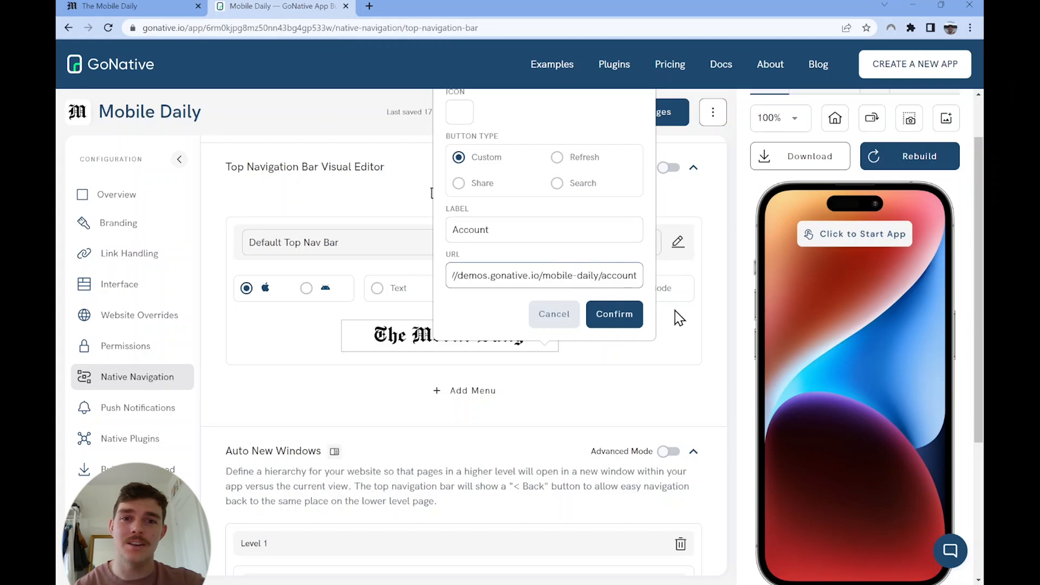
Step: Search the icon library for person, give the Account item the Material person icon and confirm the menu item
scroll(569, 233, "up", 2)
left_click(454, 179)
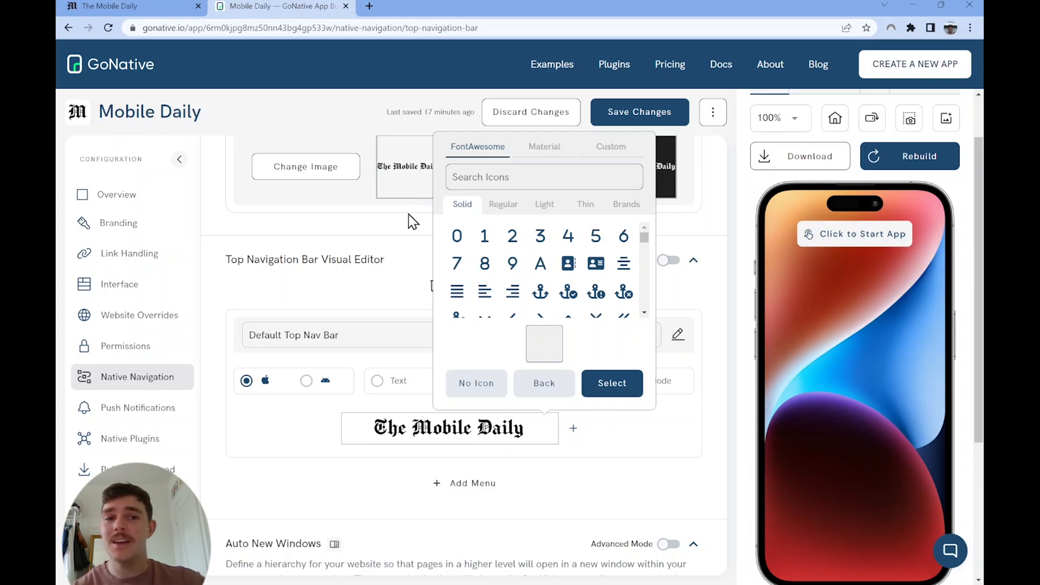
type("person")
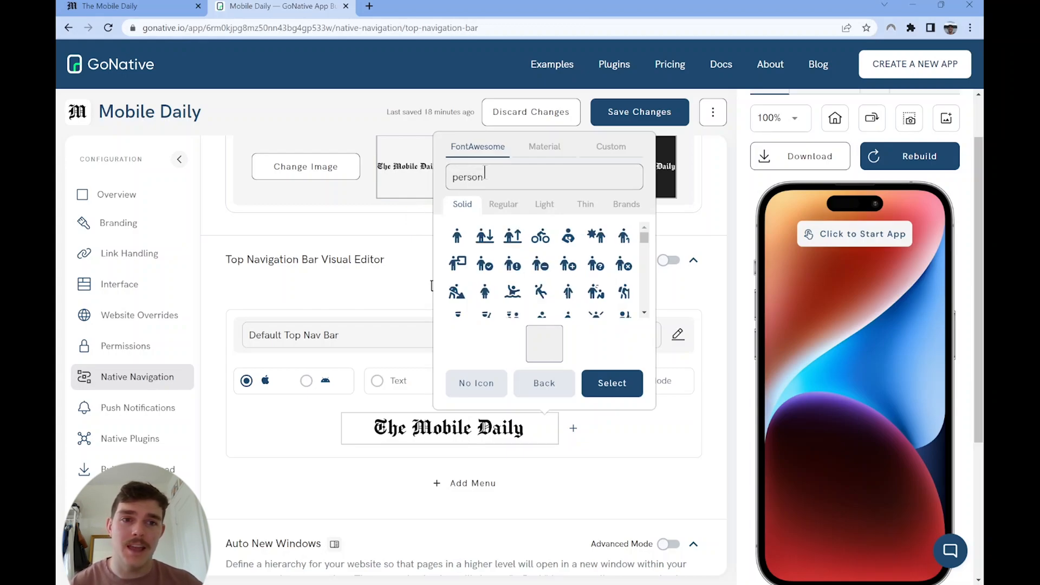
left_click(539, 152)
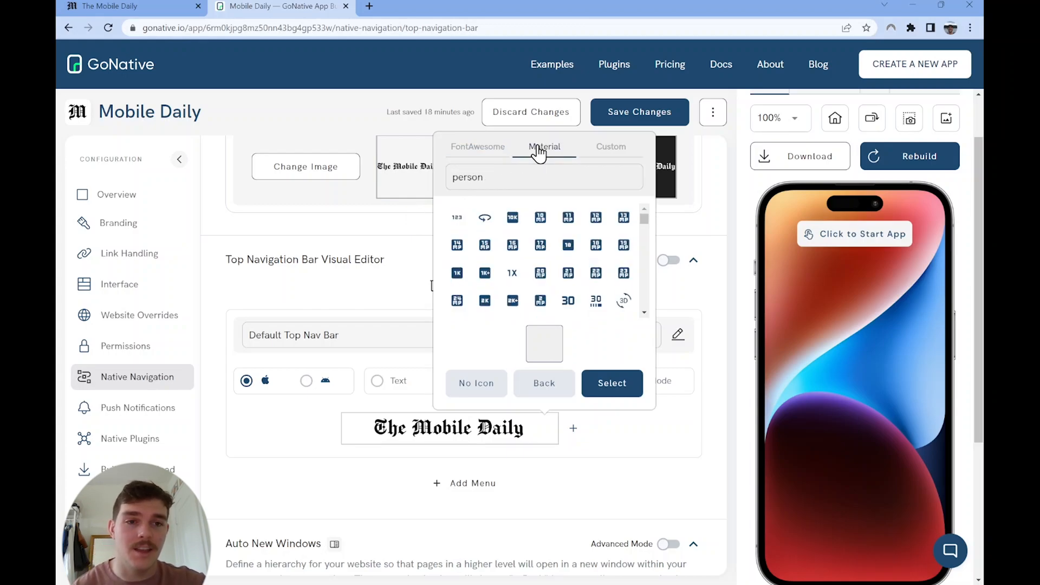
left_click(459, 218)
left_click(613, 396)
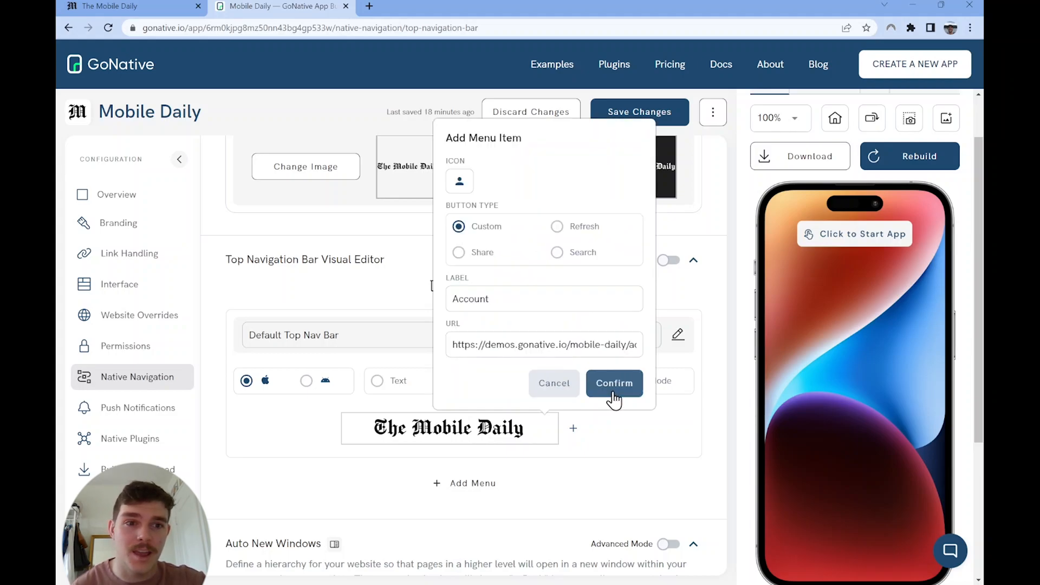
left_click(612, 396)
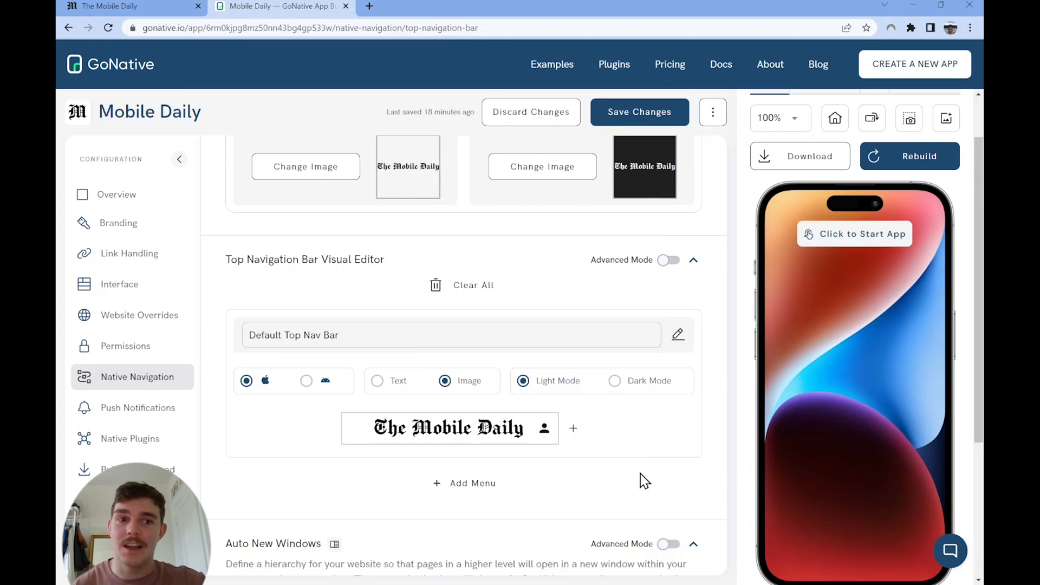
Step: Examine the Auto New Windows levels, including the URL rules of Home in Level 1 and Sections in Level 3
scroll(644, 478, "down", 7)
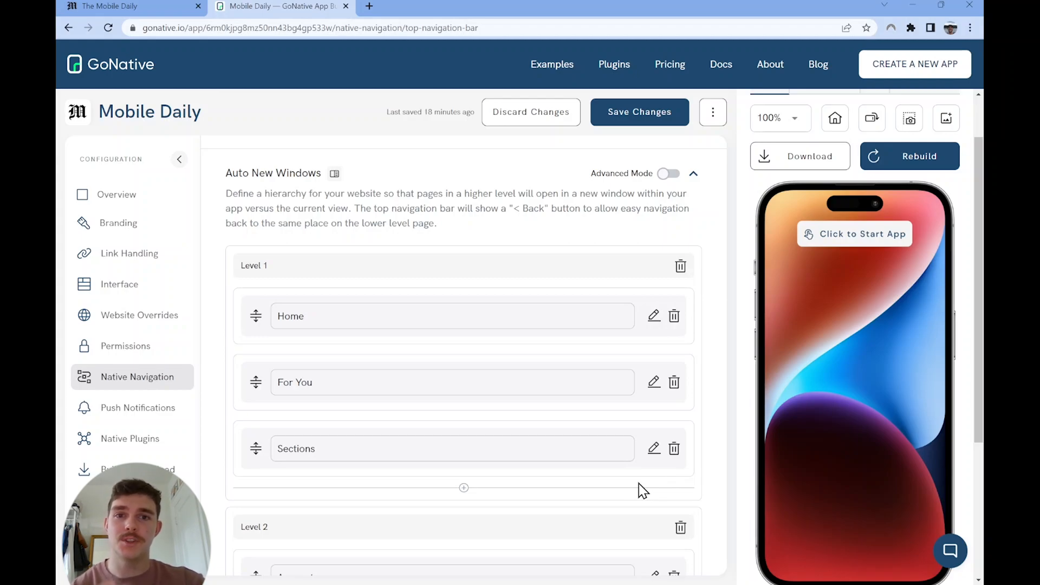
scroll(643, 490, "down", 3)
scroll(641, 489, "up", 2)
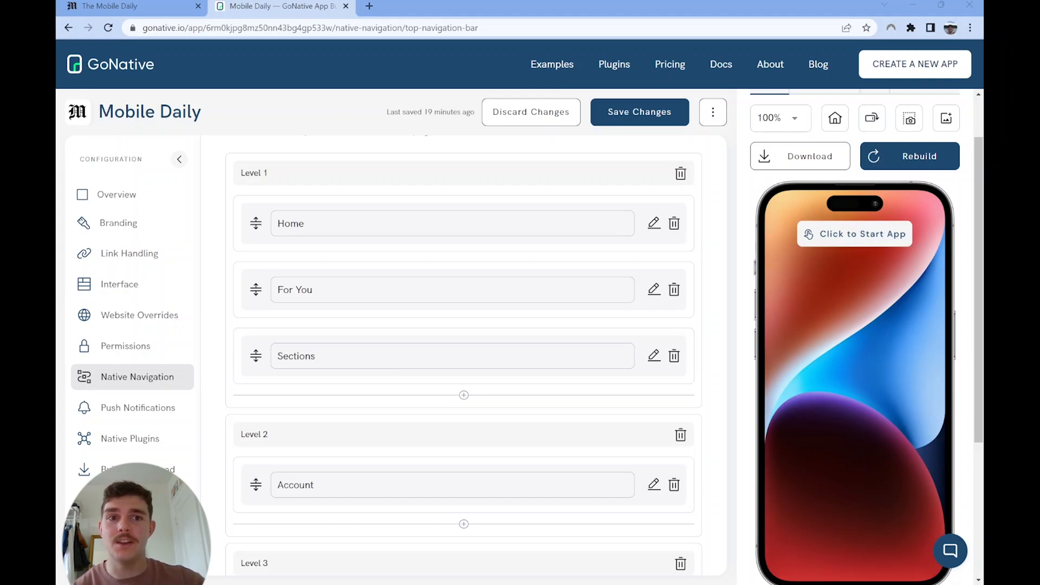
left_click(654, 223)
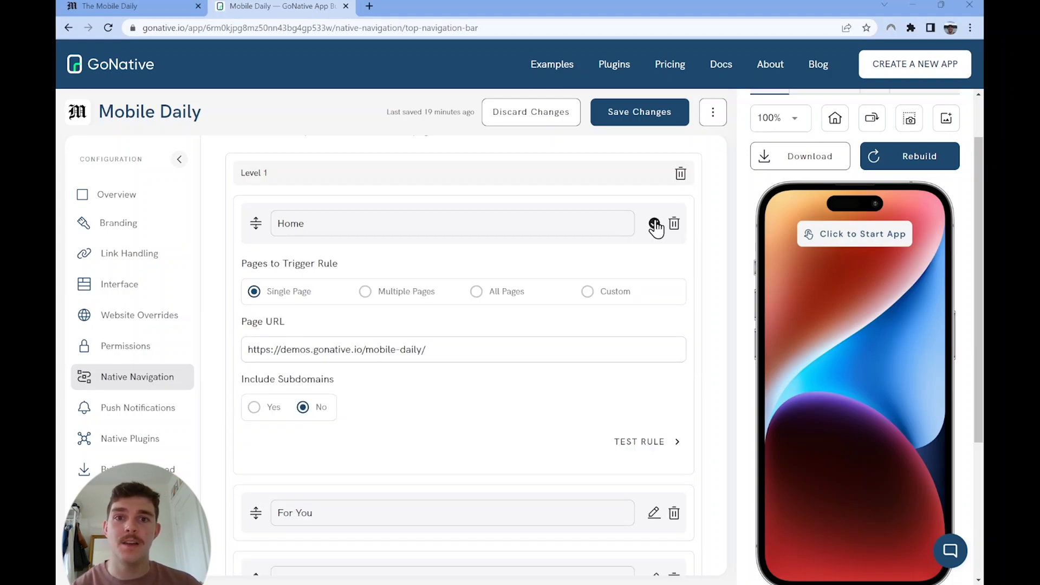
left_click(654, 224)
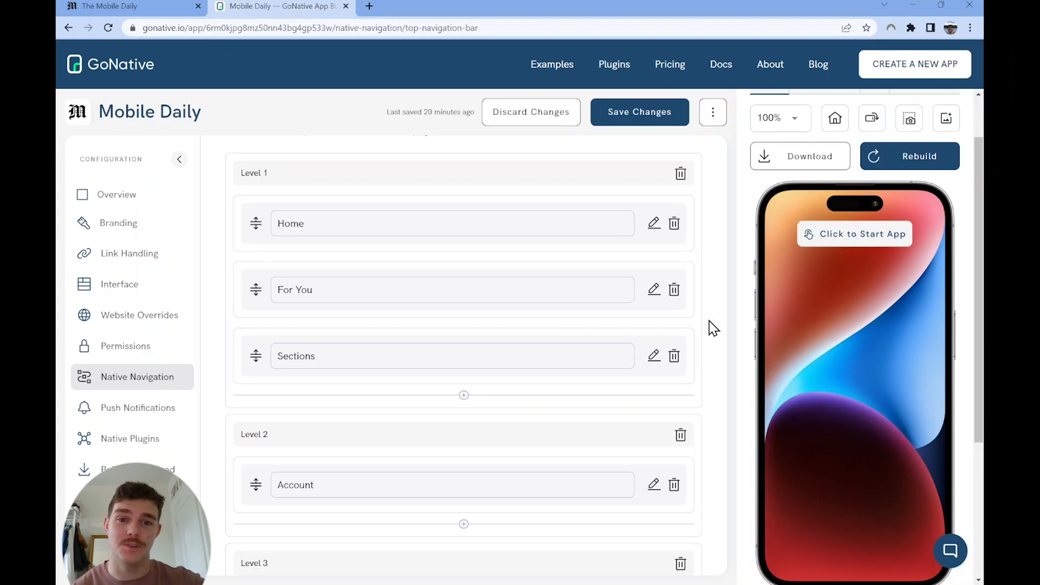
scroll(710, 321, "down", 7)
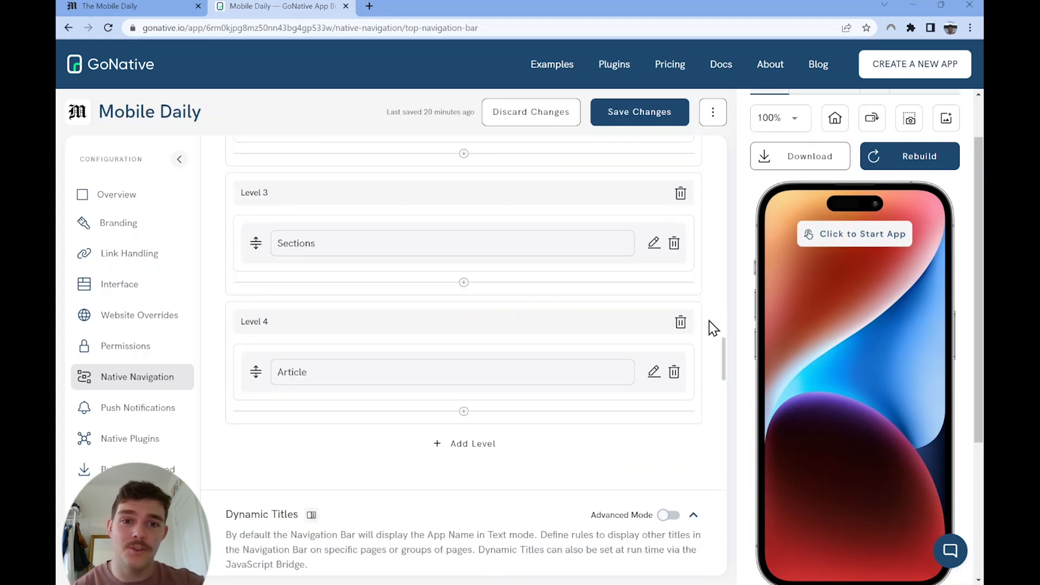
left_click(654, 244)
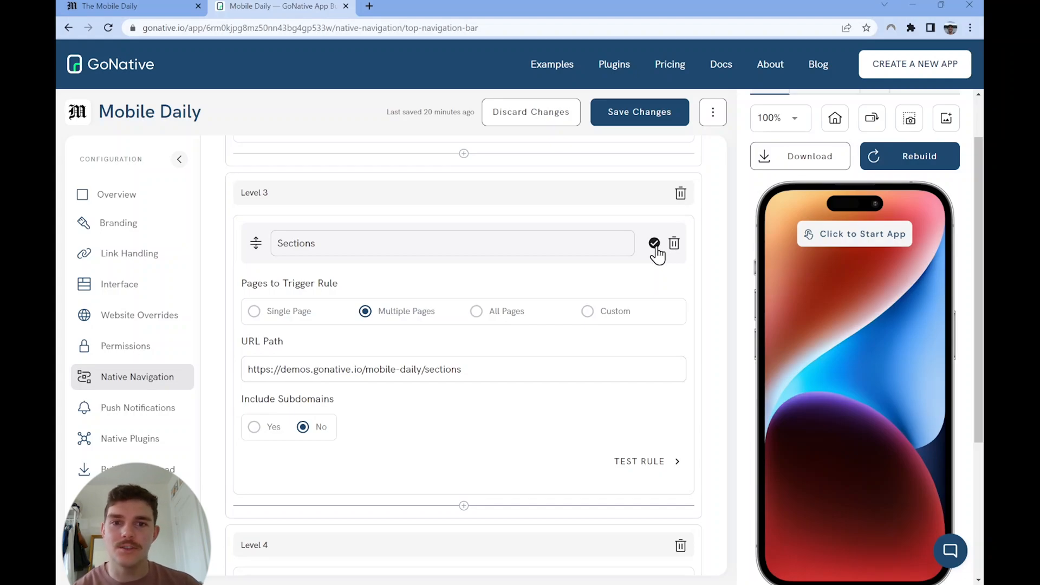
left_click(654, 244)
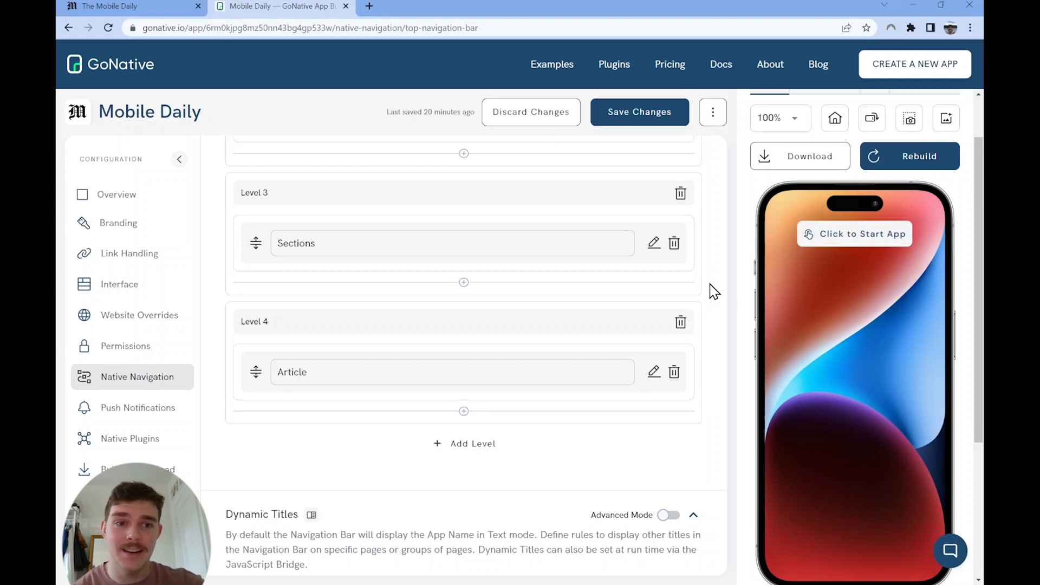
Step: Examine the Dynamic Titles rules, comparing the text titles for Account and Sections with the image titles
scroll(714, 291, "down", 5)
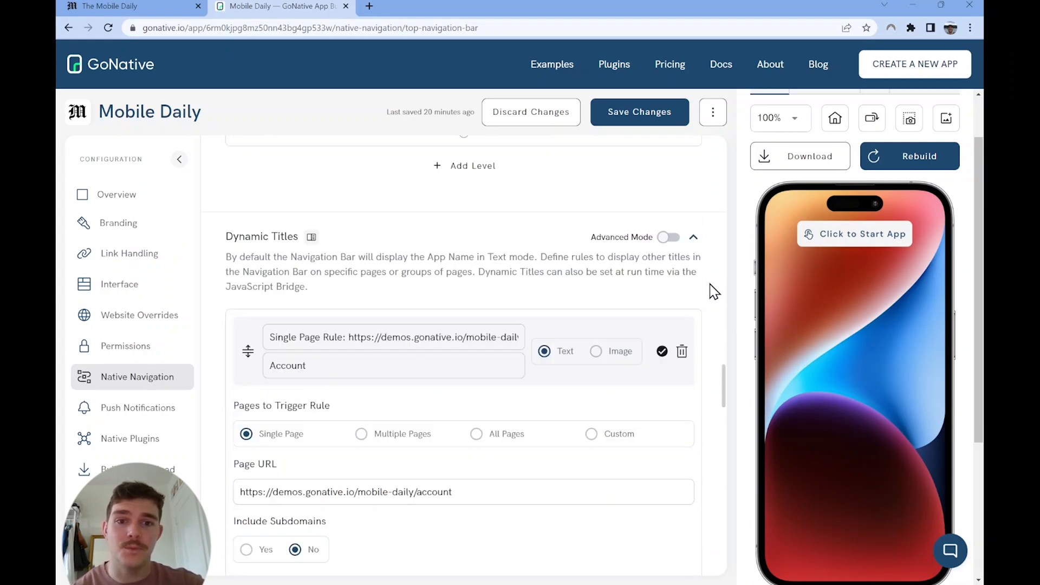
scroll(714, 291, "down", 2)
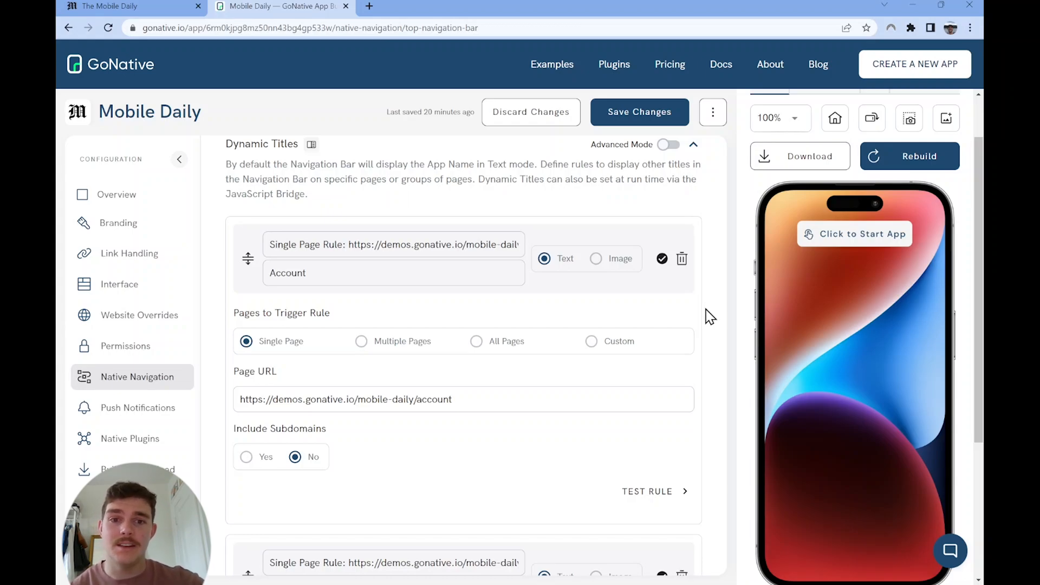
scroll(710, 317, "down", 9)
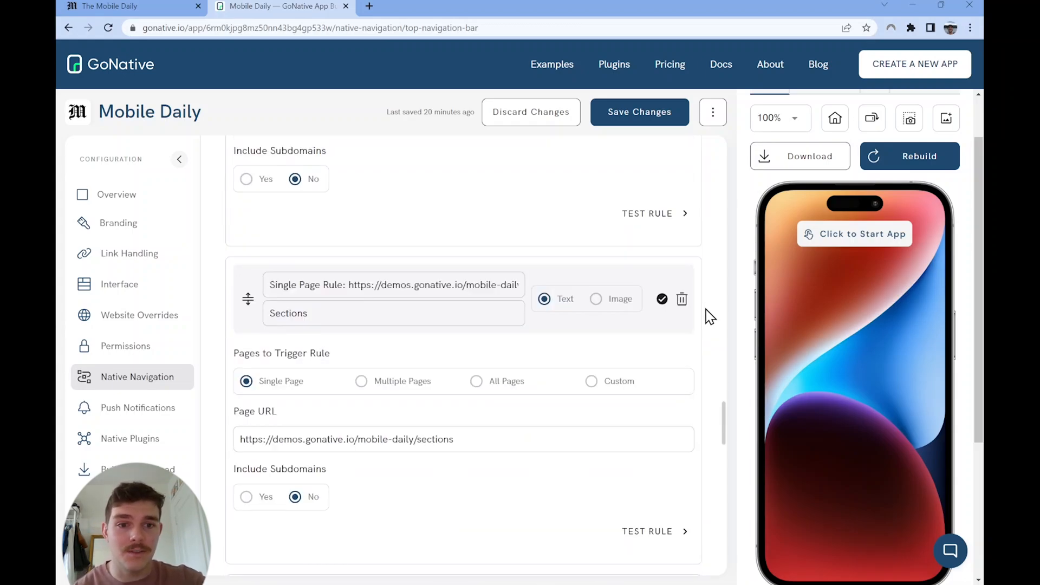
scroll(709, 317, "down", 7)
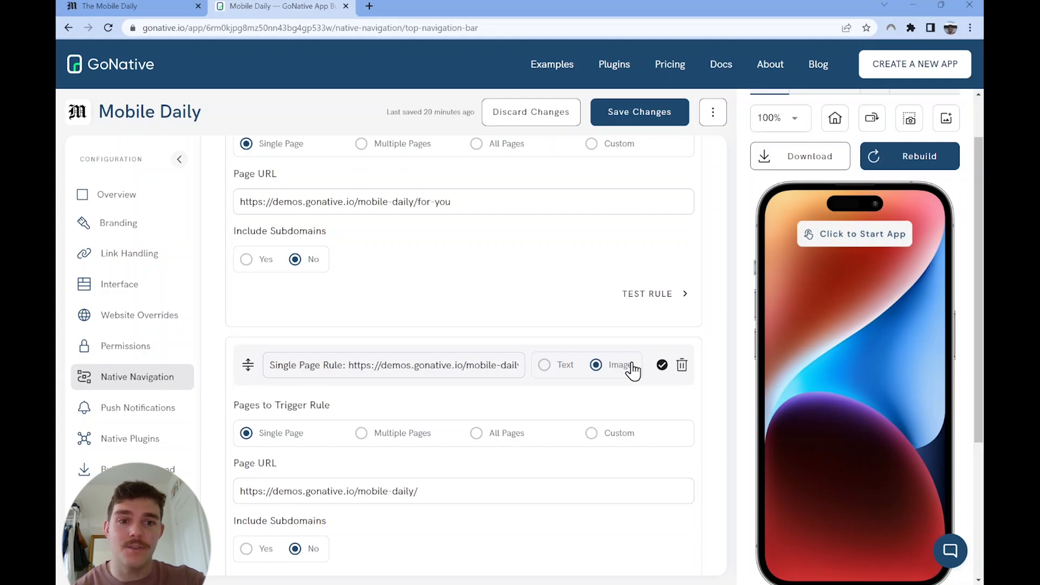
scroll(632, 371, "down", 3)
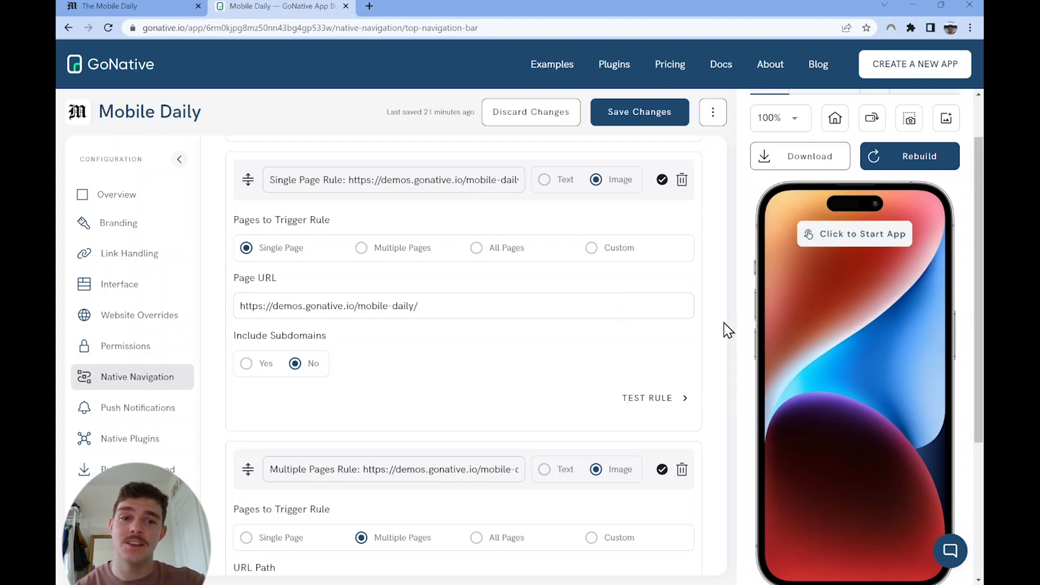
Step: Save the top navigation bar changes and test the account button and back navigation in the simulated app
left_click(660, 114)
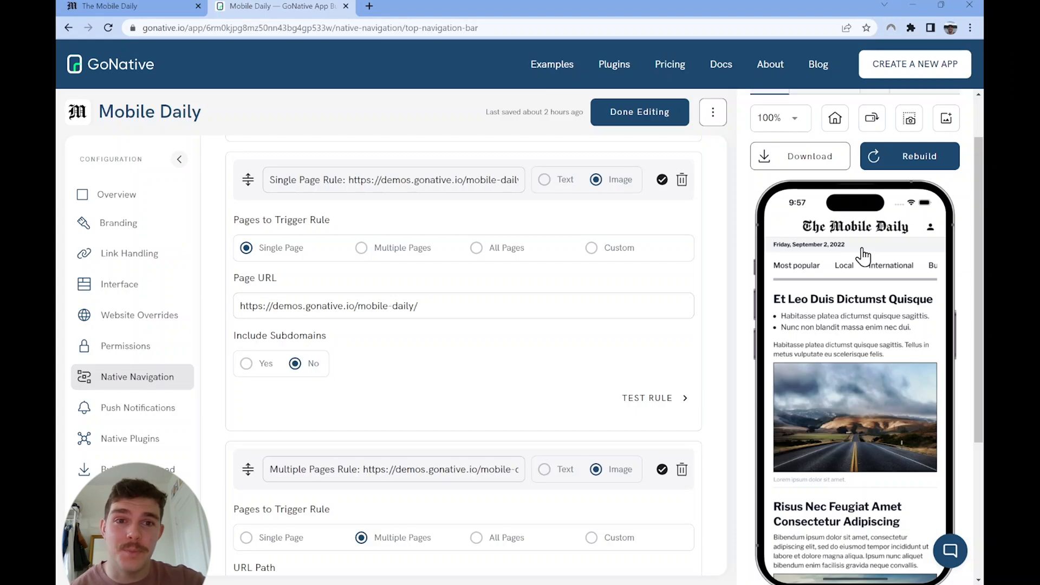
left_click(930, 229)
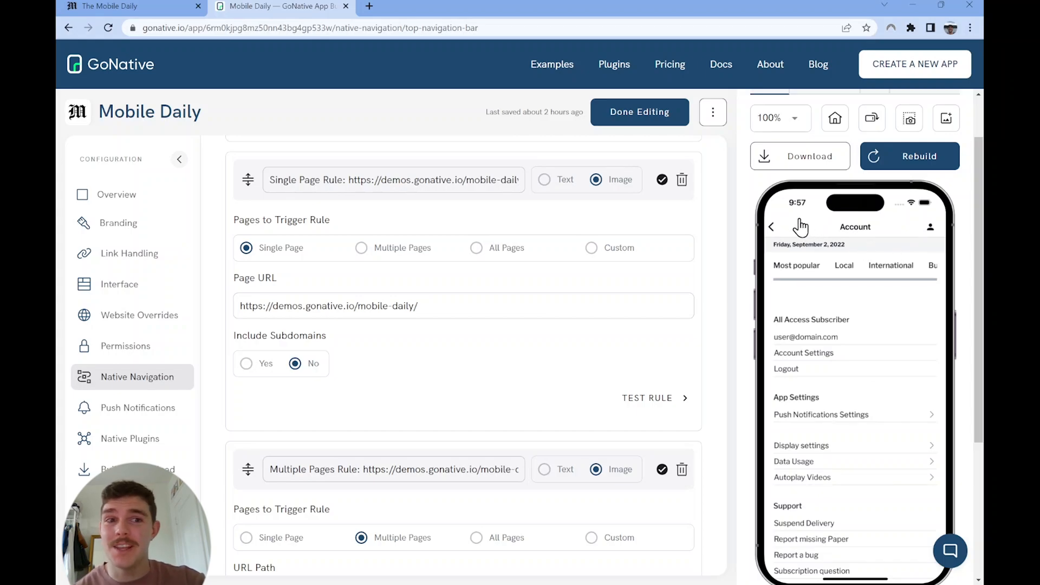
left_click(772, 227)
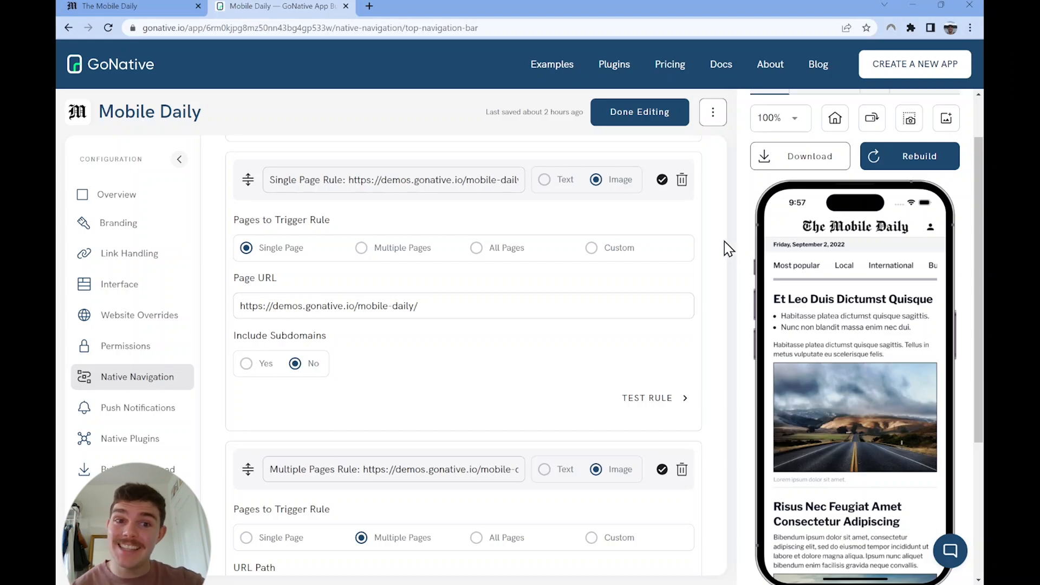
Step: Open the Bottom Tab Bar settings and examine the default mode, the iOS and Android styling colours and the visual editor
scroll(697, 240, "up", 20)
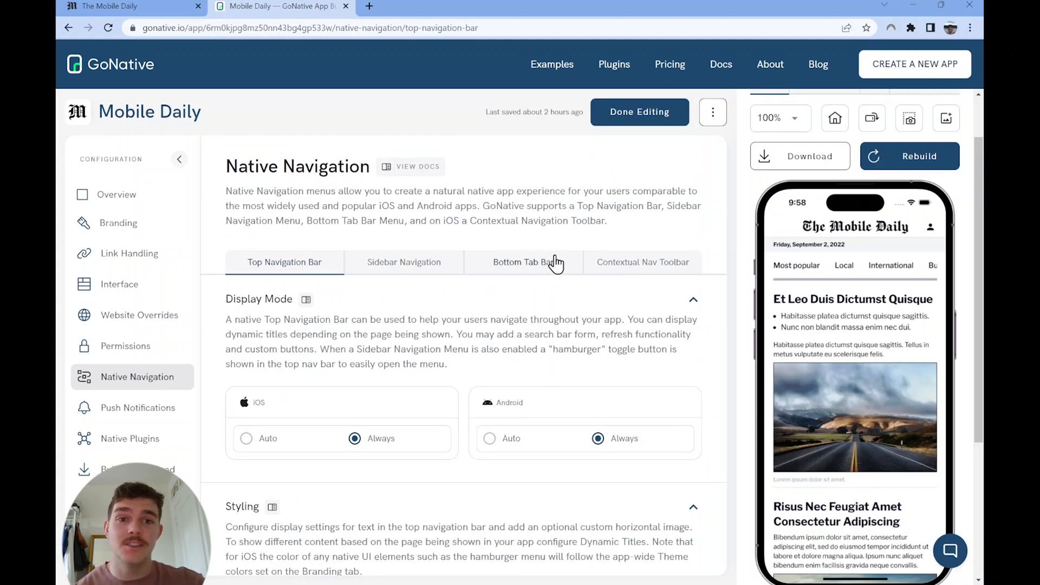
left_click(556, 264)
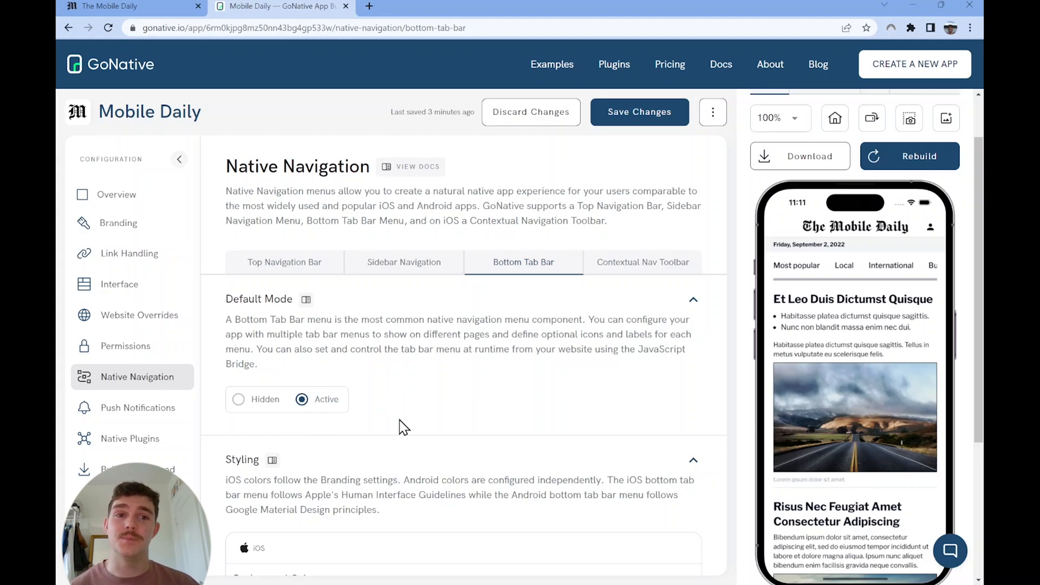
scroll(403, 426, "down", 8)
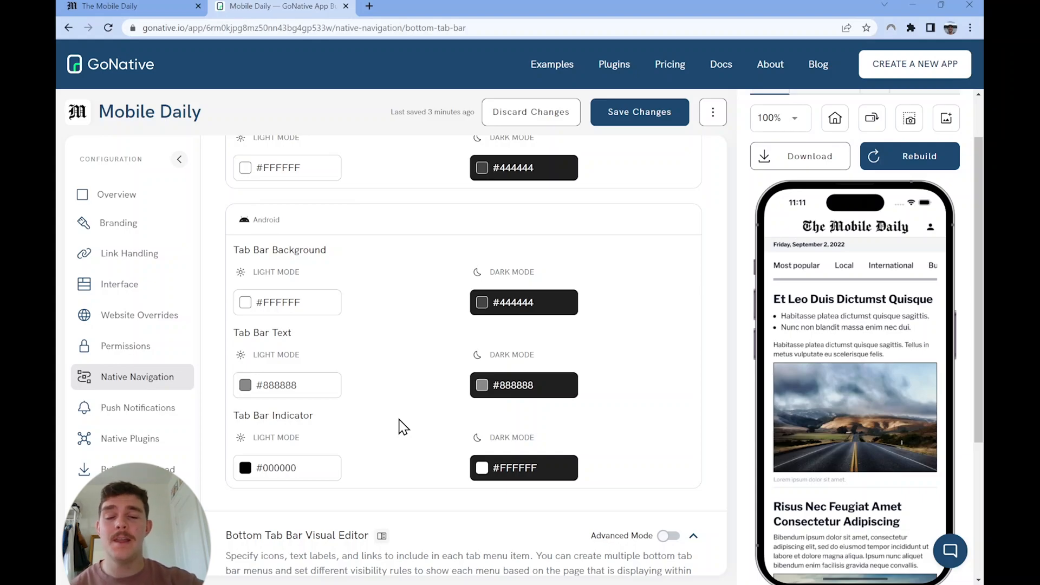
scroll(403, 427, "down", 6)
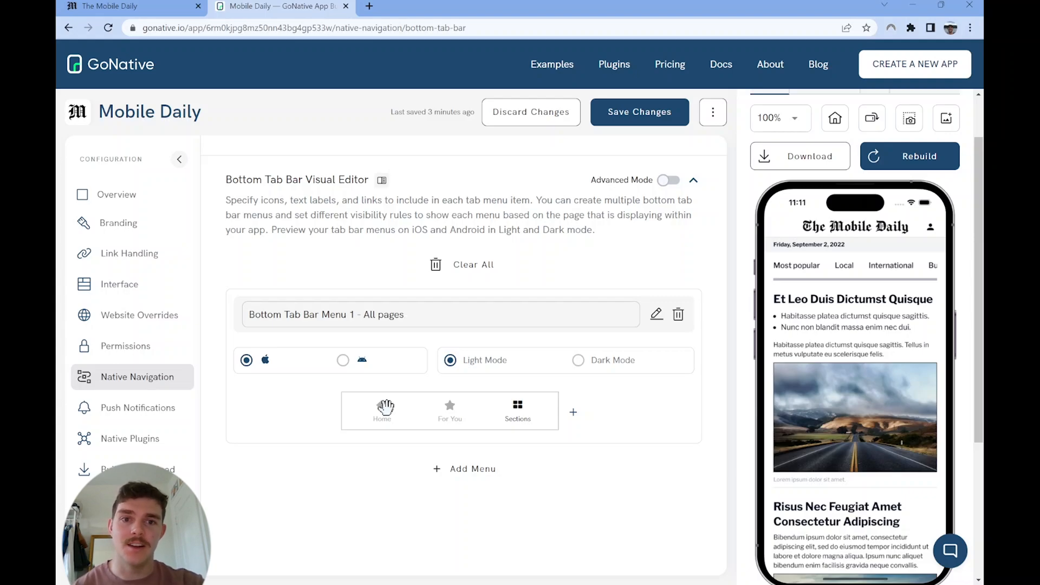
Step: Change the label of the Home item in the bottom tab bar menu to Today
left_click(384, 408)
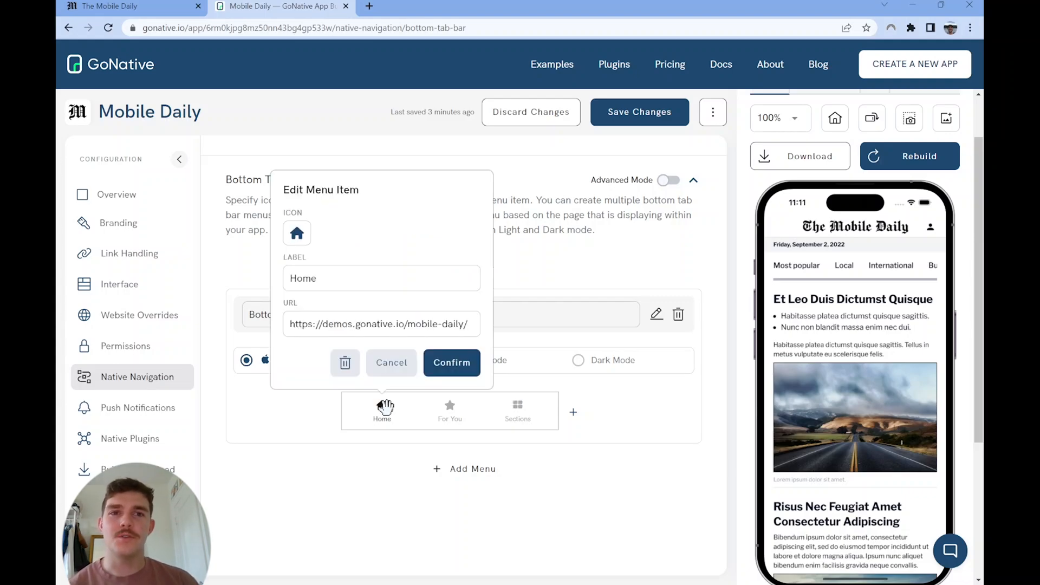
double_click(327, 277)
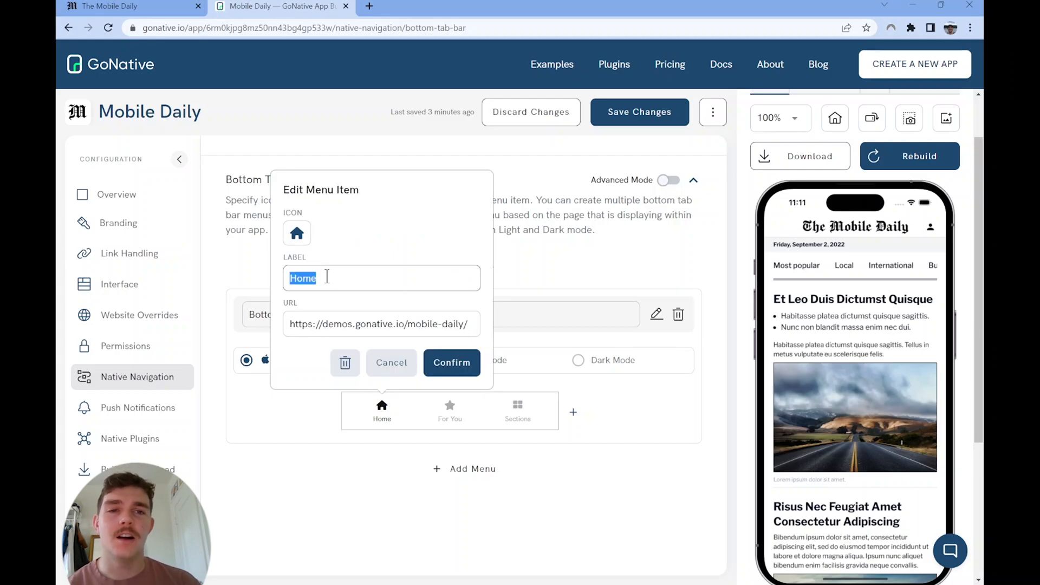
type("Today")
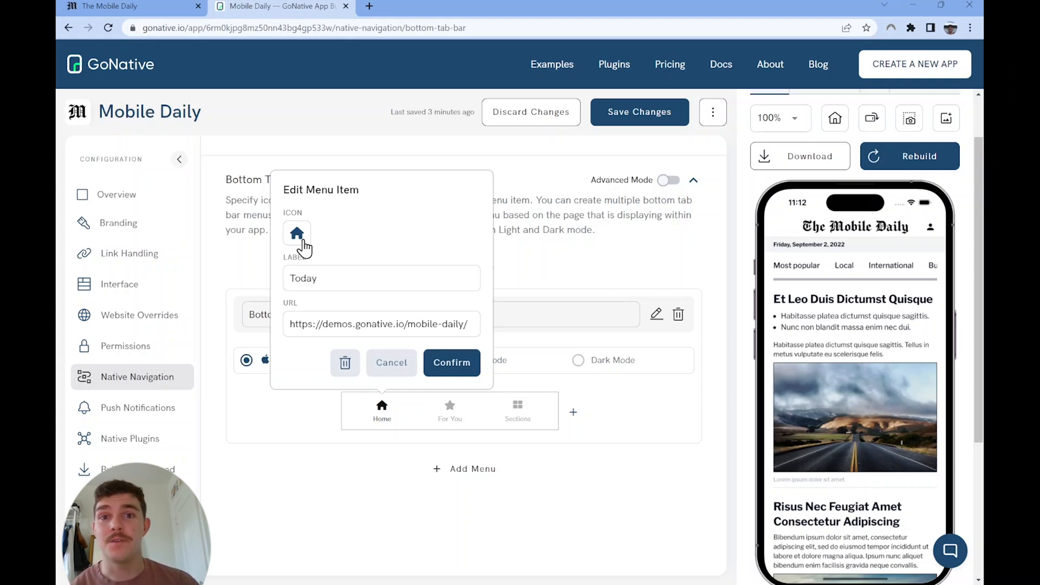
Step: Open the custom icon manager from the Today item's icon picker and import the M logo into the custom-icons font
left_click(297, 234)
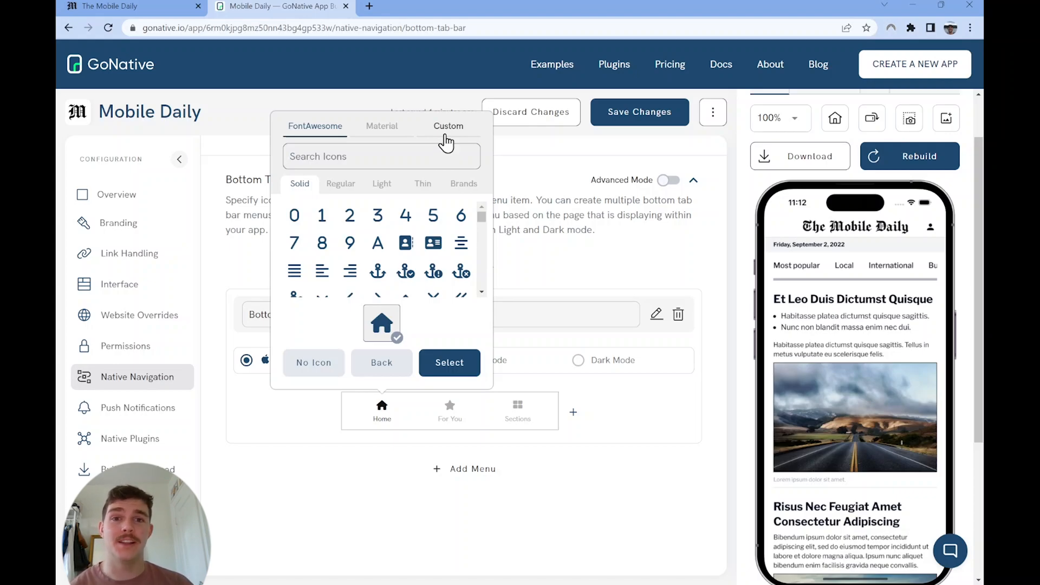
left_click(445, 137)
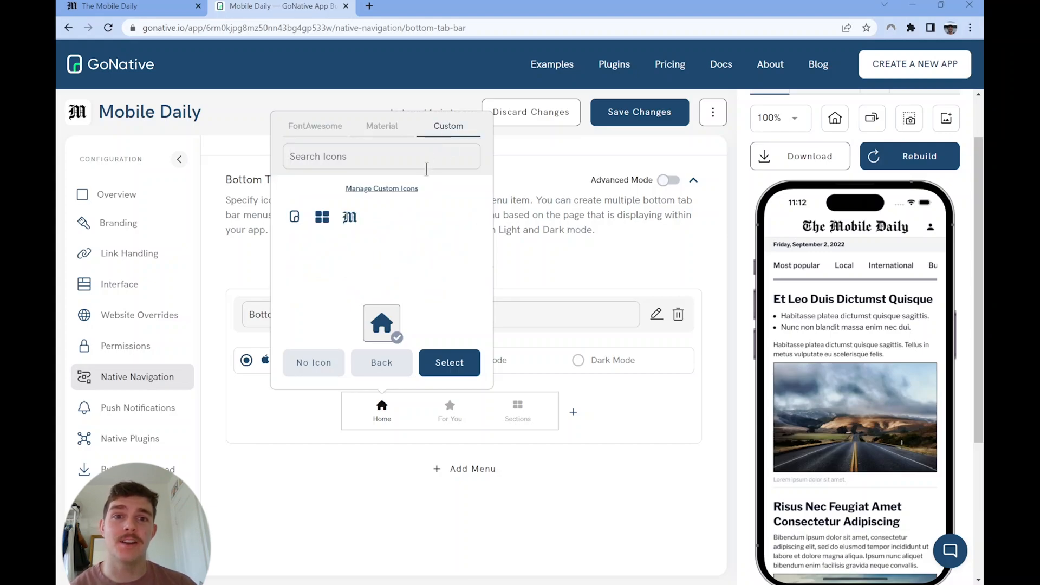
left_click(409, 191)
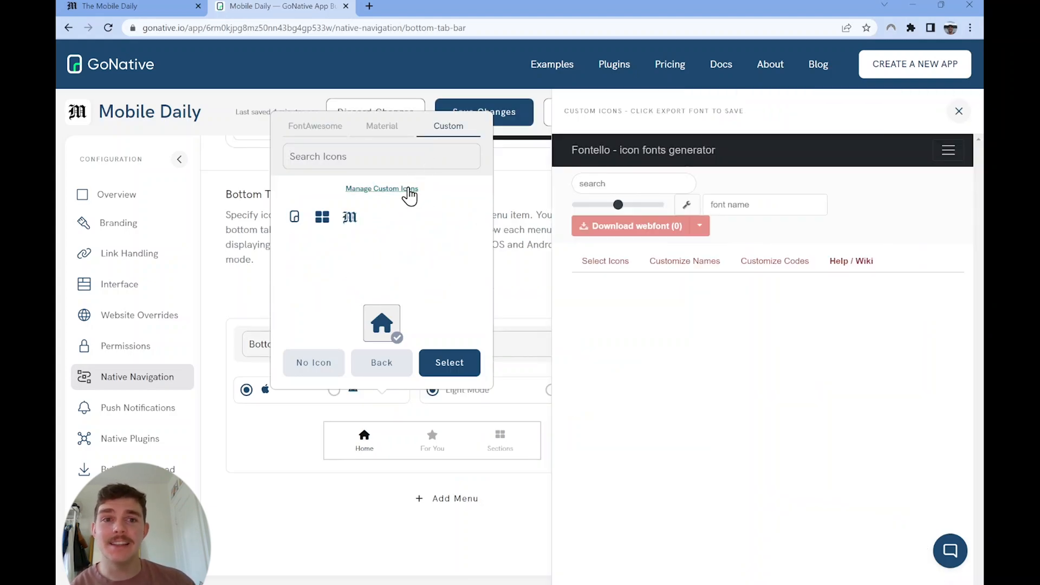
left_click(714, 204)
left_click(726, 229)
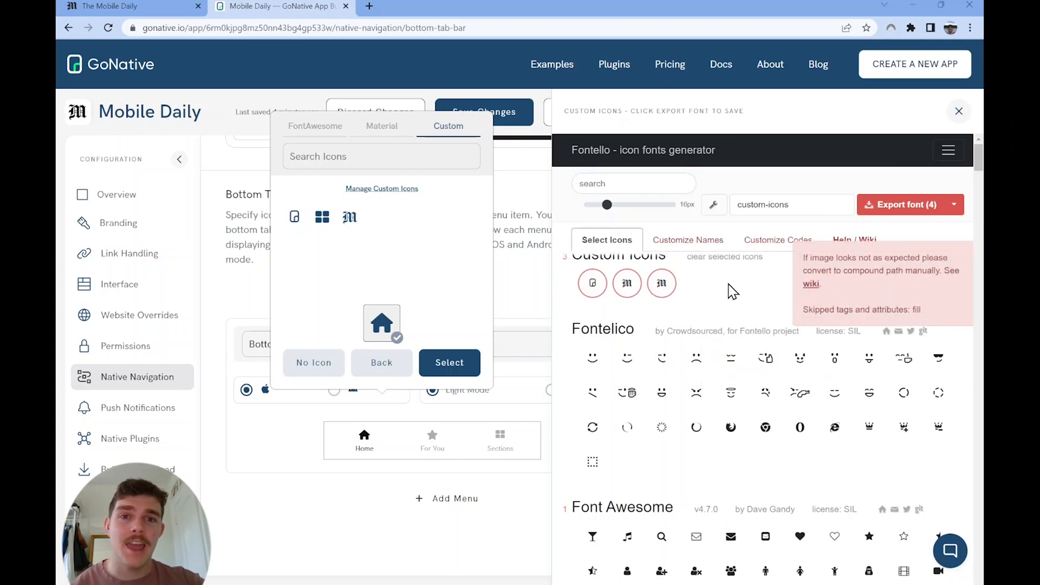
Step: Export the custom icon font, assign its new M logo to the Today tab item and save the changes
left_click(919, 209)
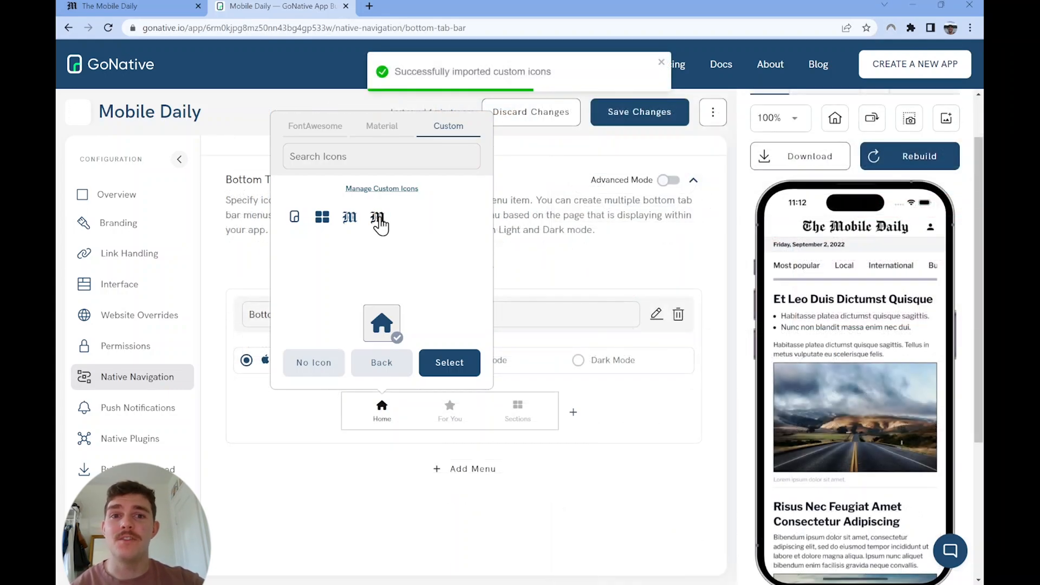
left_click(379, 219)
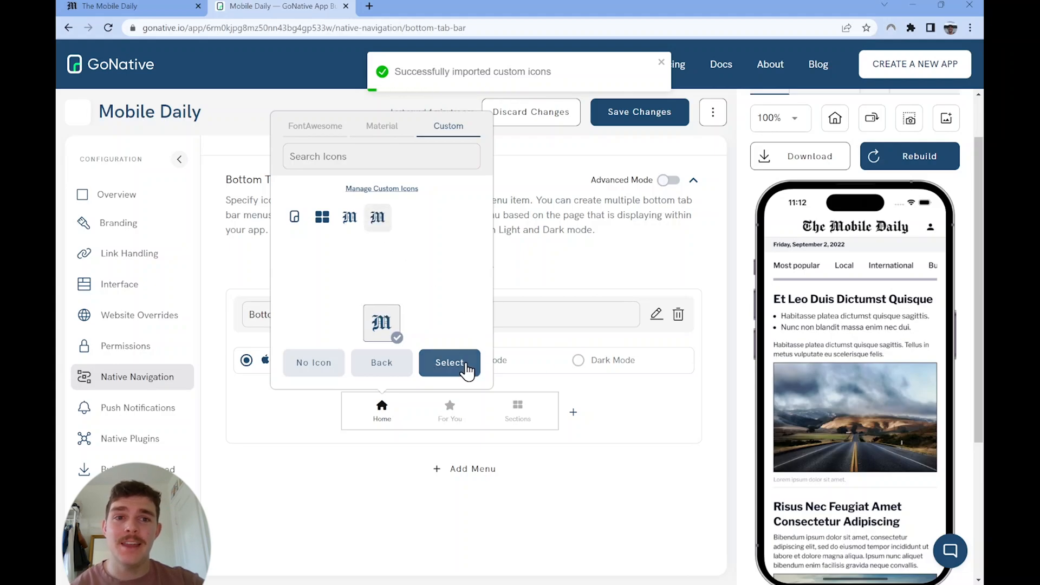
left_click(466, 365)
left_click(452, 362)
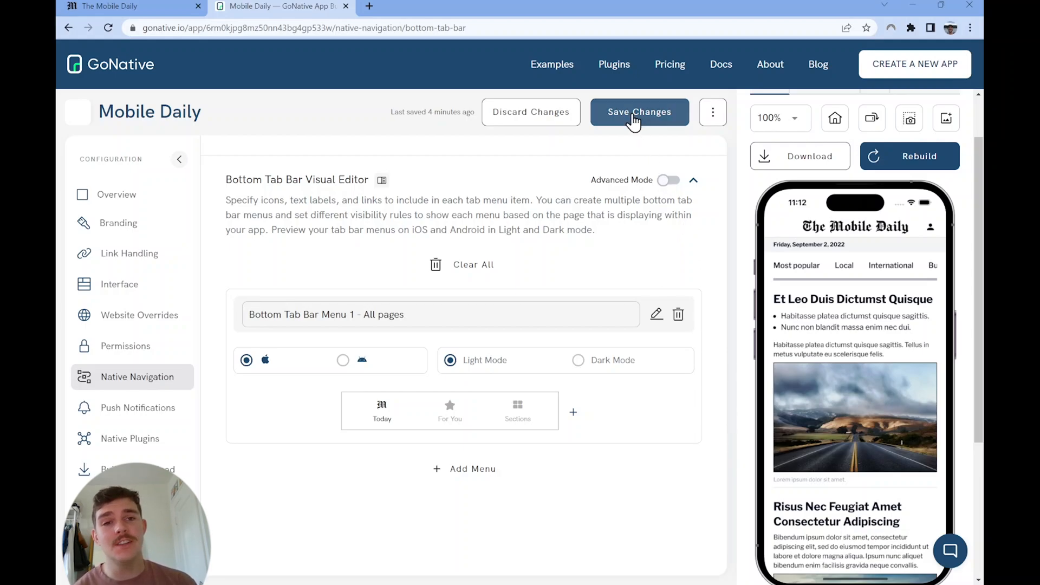
left_click(633, 120)
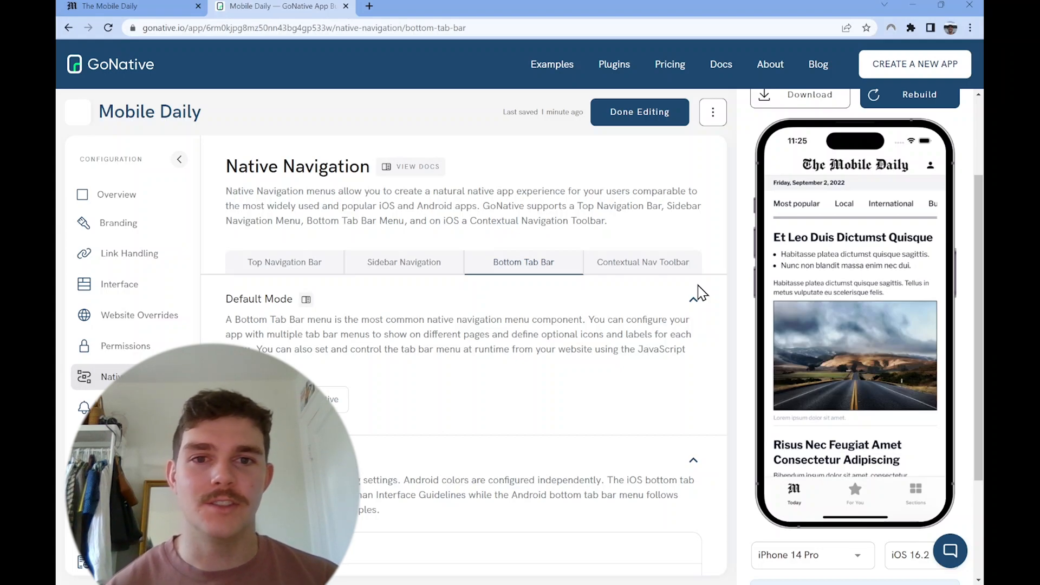
Step: Test the For You tab in the simulated app by opening its first article, browsing it and going back
left_click(861, 495)
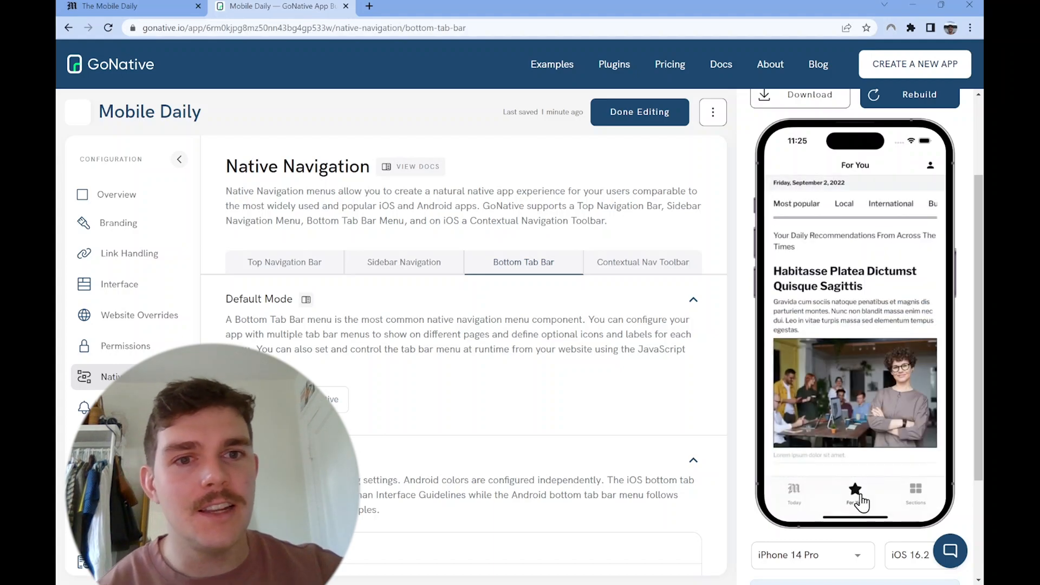
left_click(812, 292)
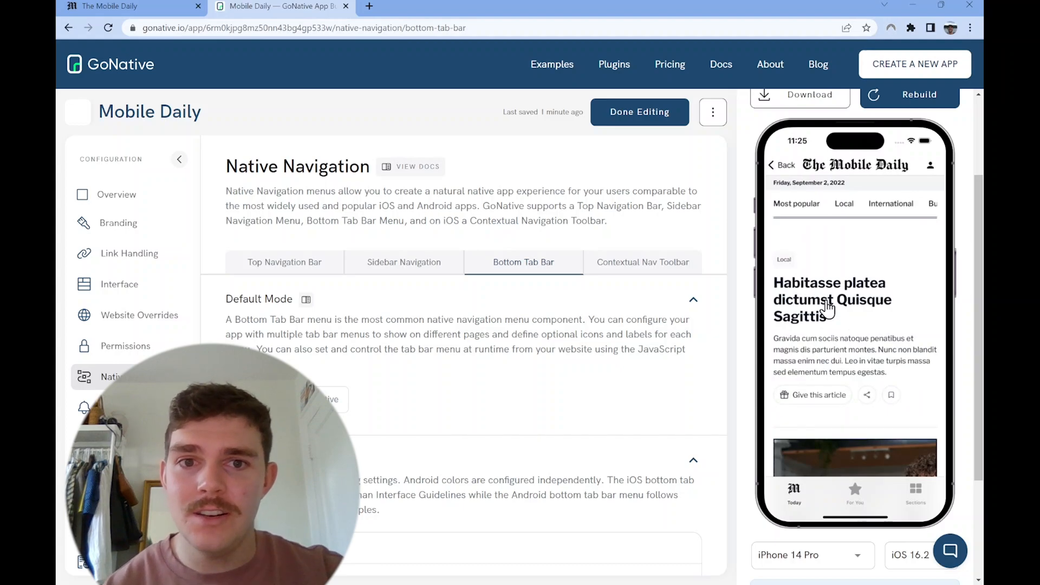
scroll(834, 260, "down", 2)
scroll(853, 314, "up", 3)
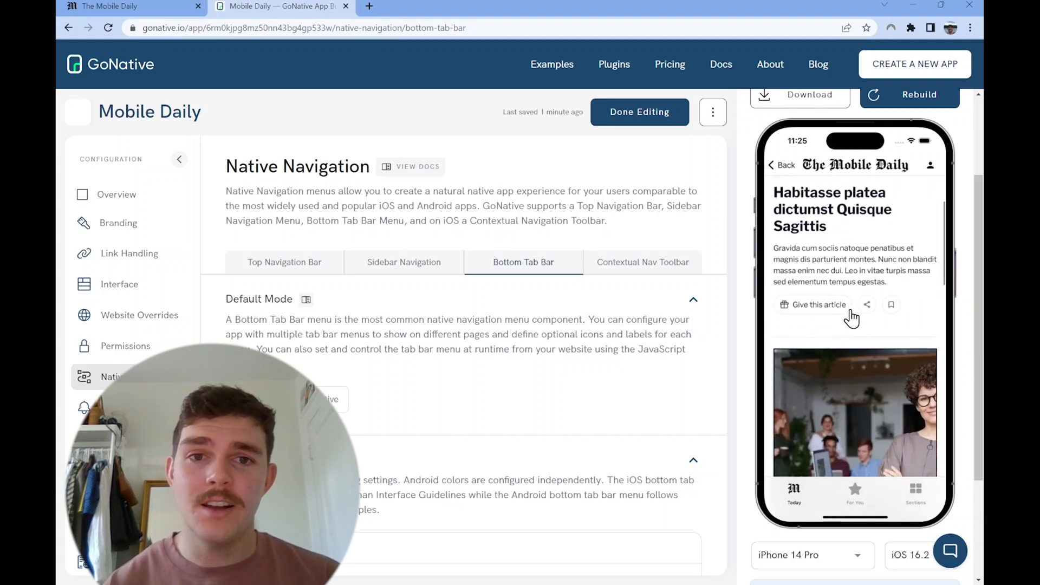
left_click(780, 165)
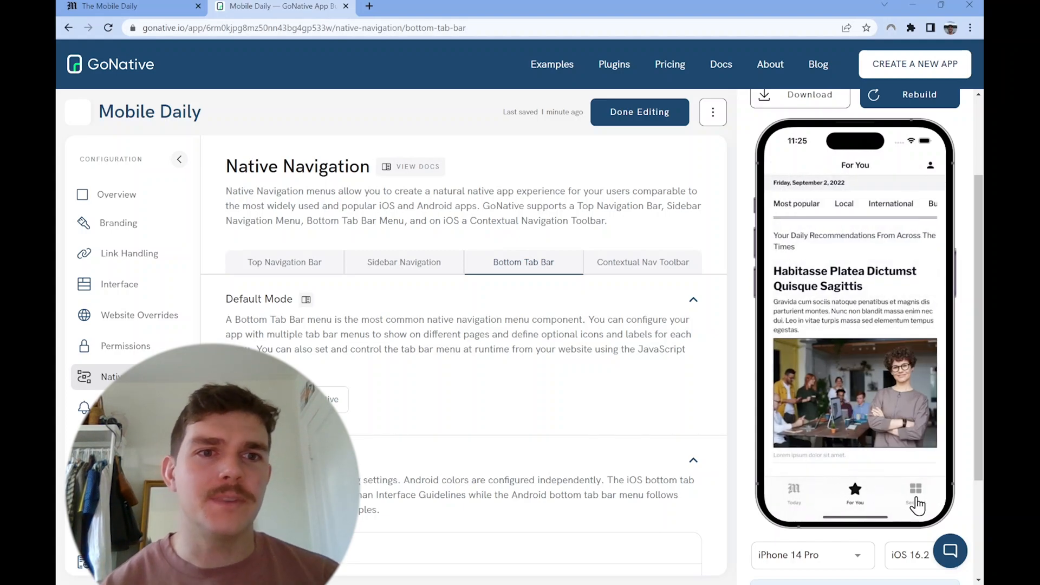
Step: Test the Sections tab in the simulated app by opening the International section, and return to the Today tab
left_click(916, 504)
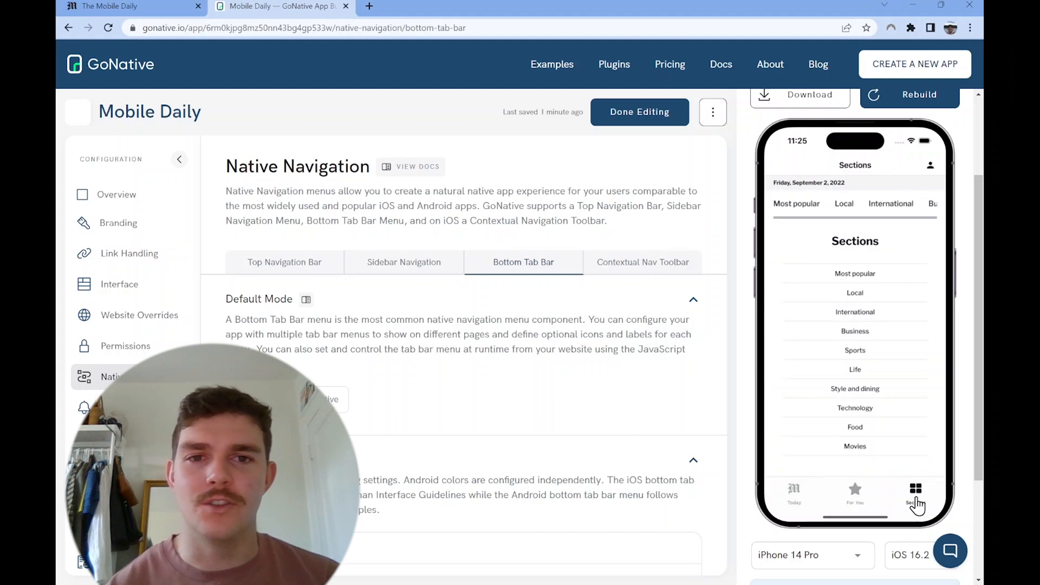
left_click(858, 313)
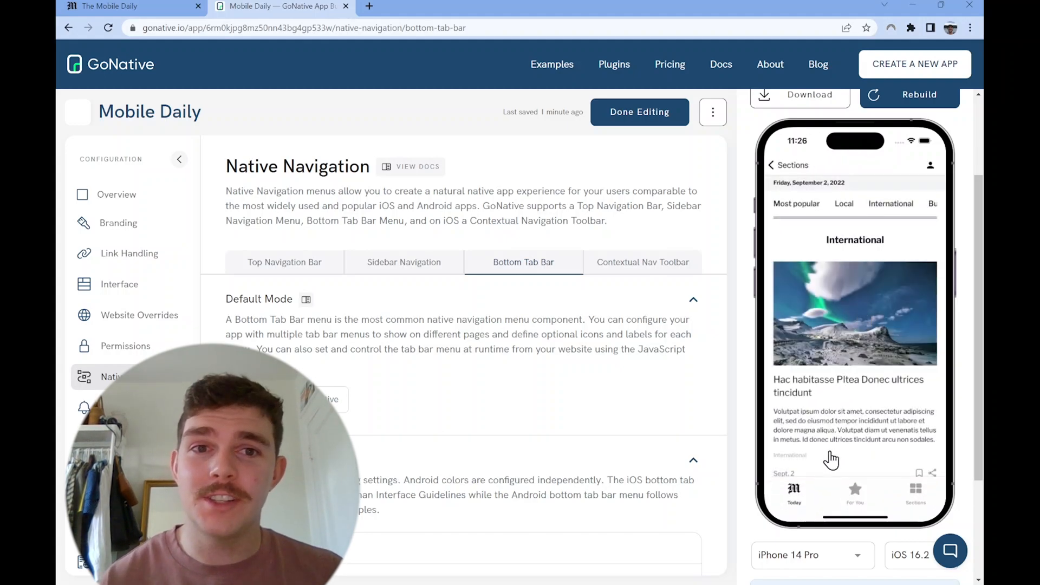
left_click(794, 492)
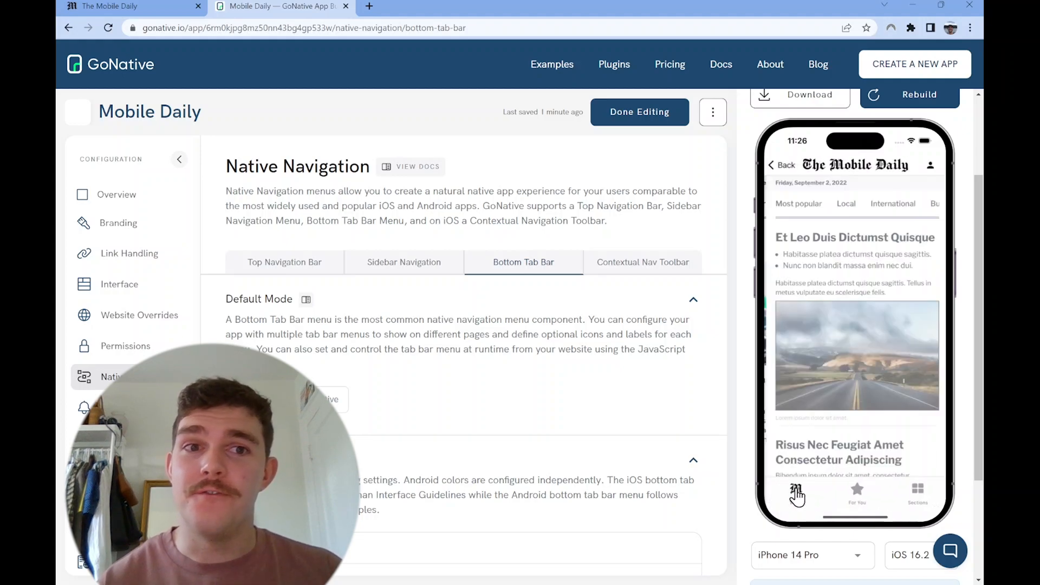